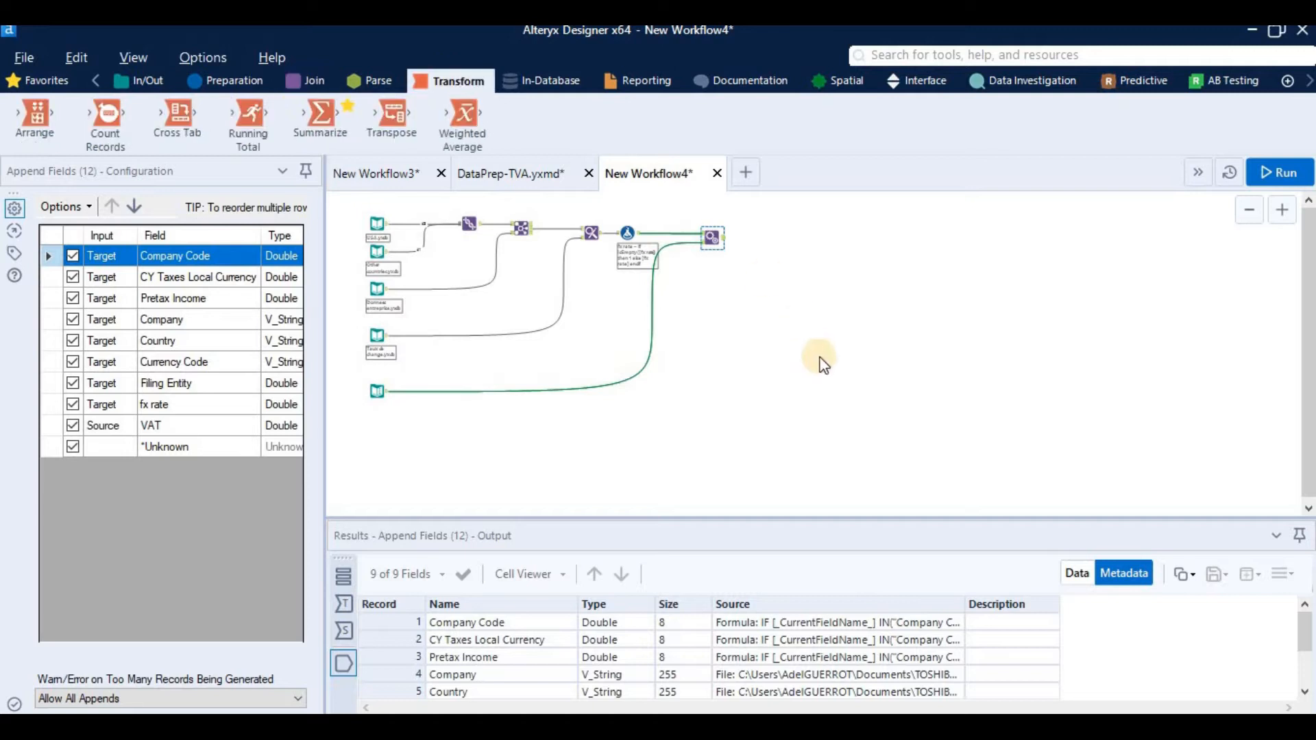
Step: Delete the Append Fields tool and the VAT Text Input tool from the workflow
click(722, 250)
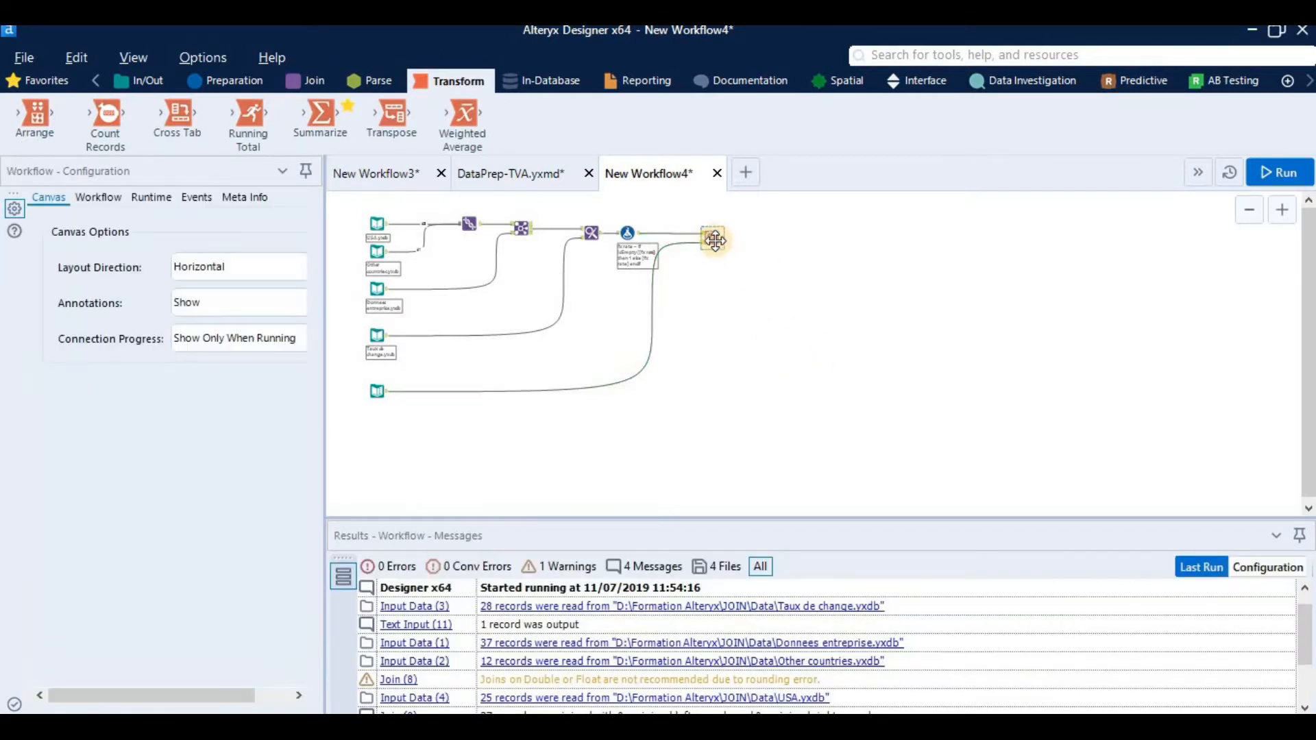
click(715, 240)
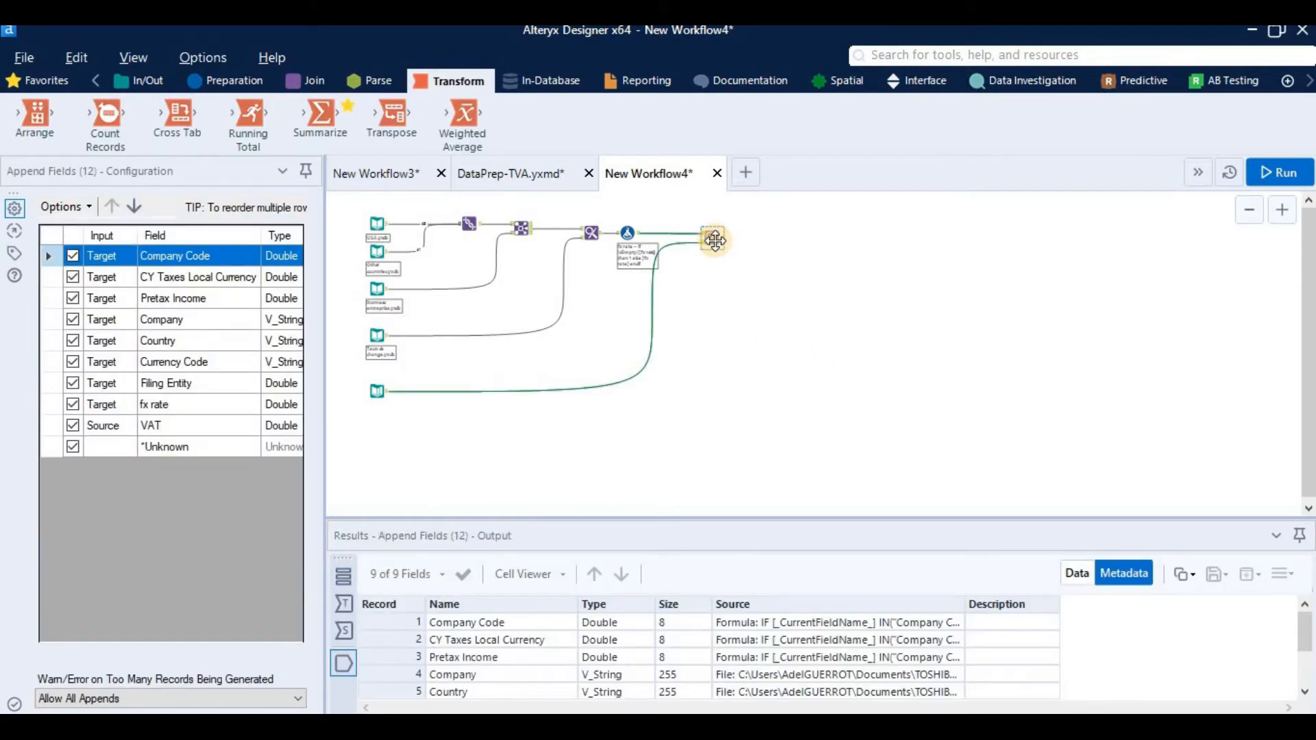
key(Delete)
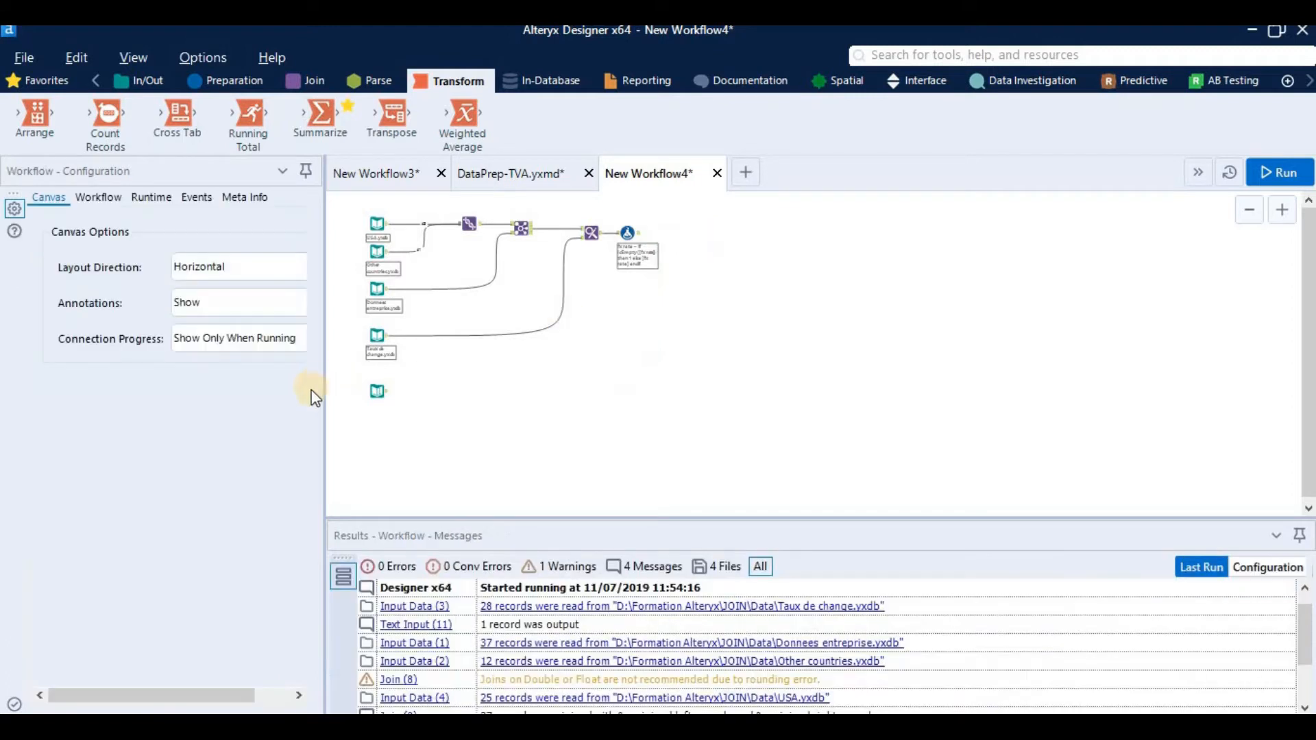
click(370, 392)
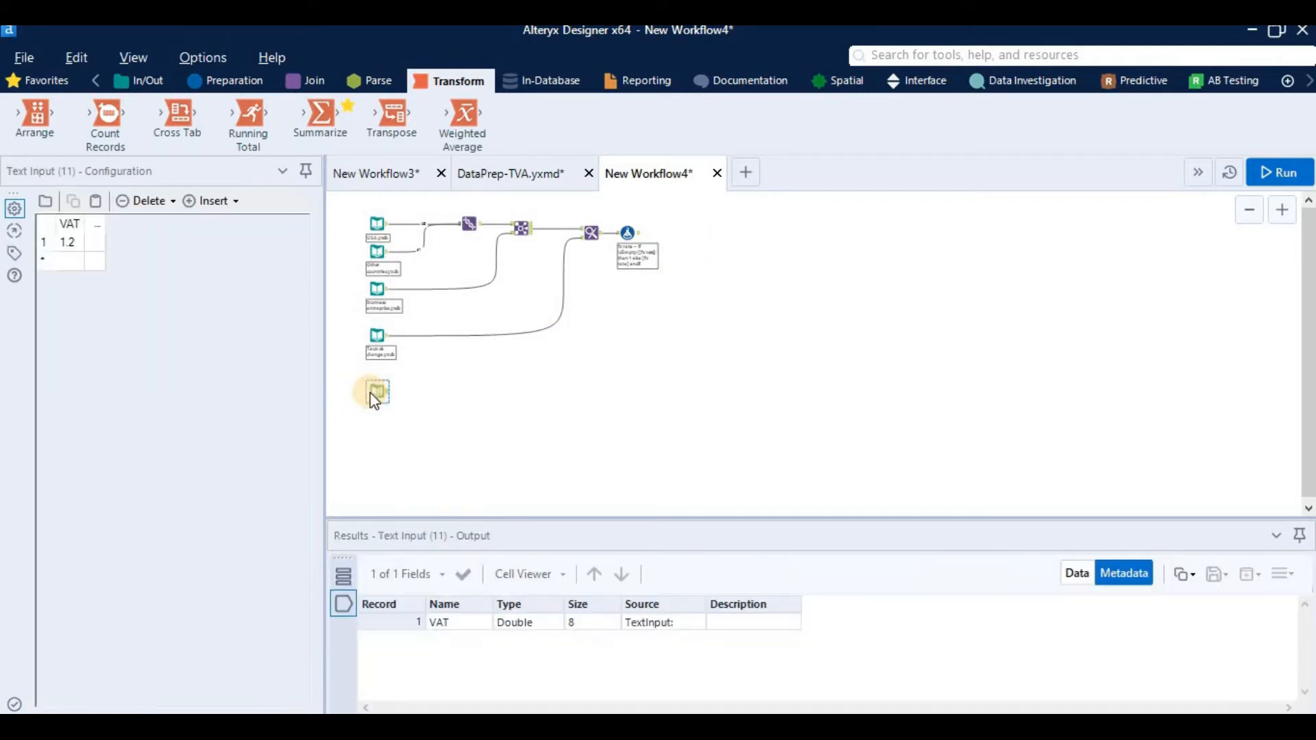
key(Delete)
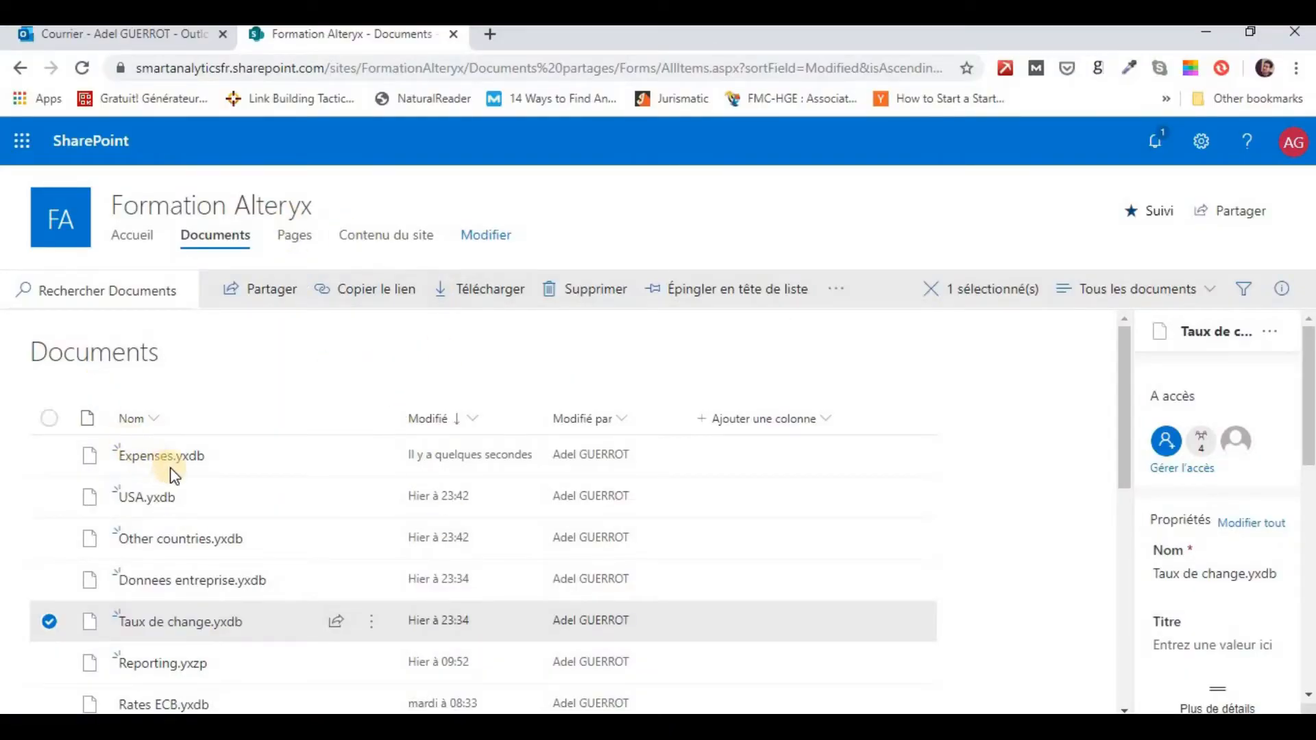
Step: Switch to the SharePoint document library in the browser and view the available file actions for Expenses.yxdb
mouse_move(198, 470)
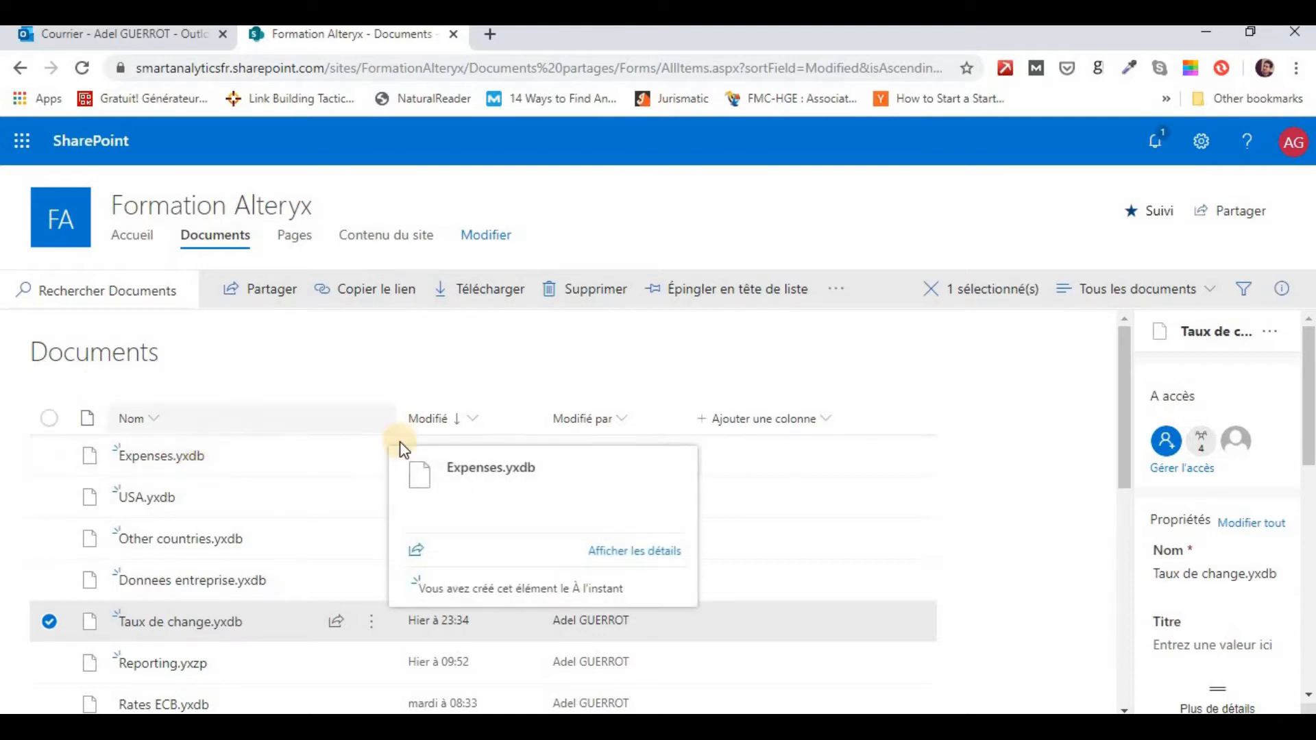
click(379, 455)
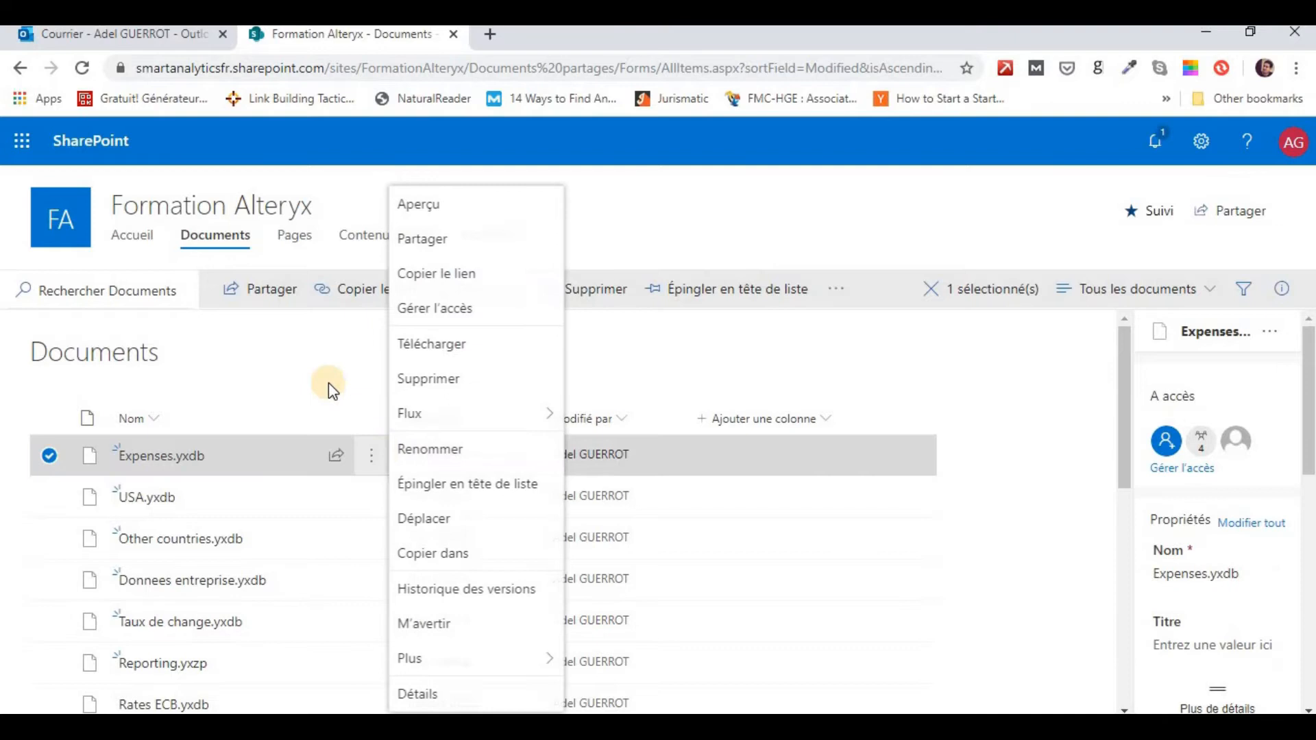
click(326, 368)
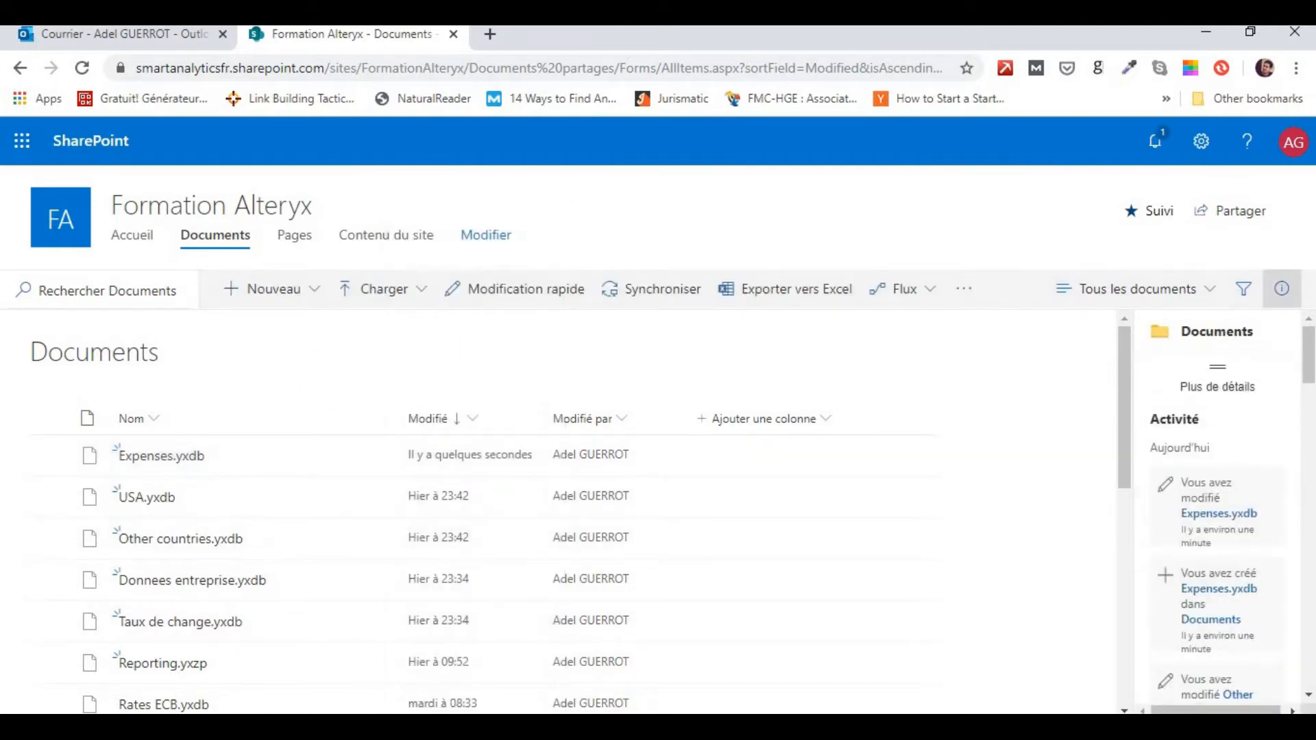
Step: Return to Alteryx Designer, add Expenses.yxdb as an input below Taux de change.yxdb, and run the workflow
click(185, 728)
drag(190, 152, 381, 421)
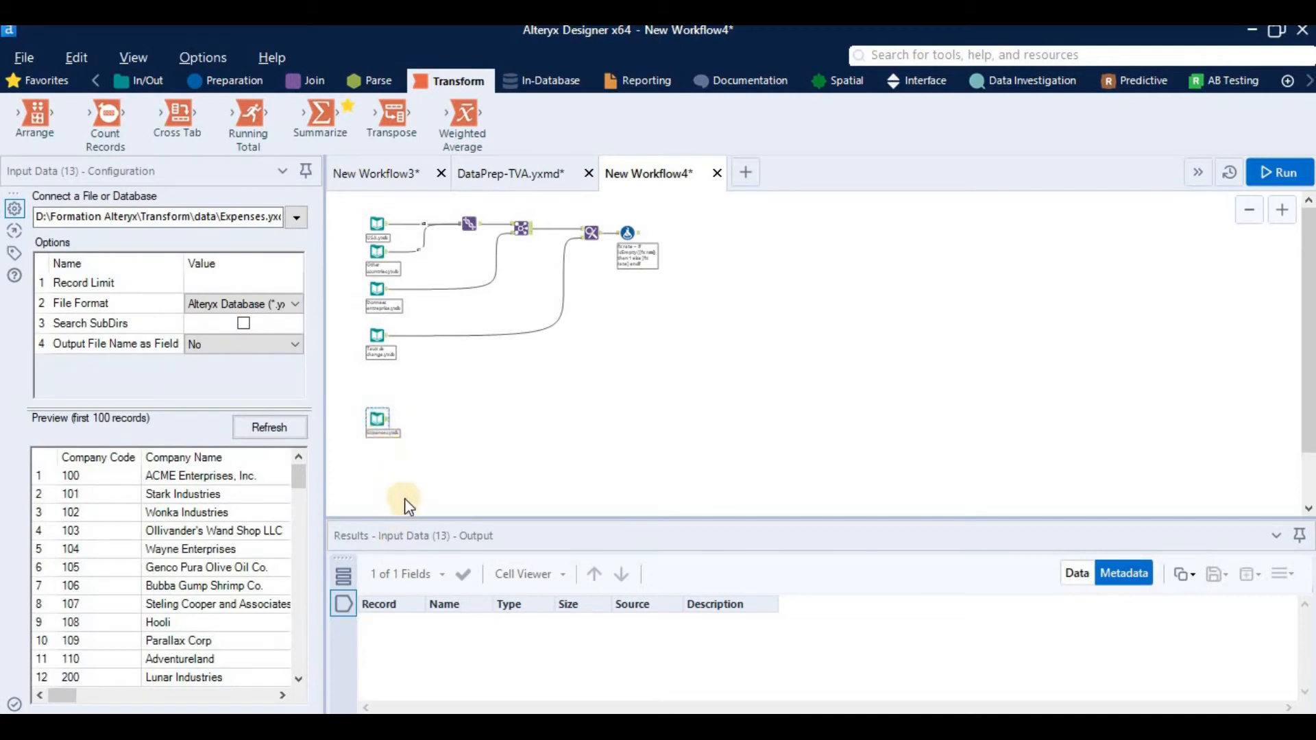
scroll(425, 468, up, 3)
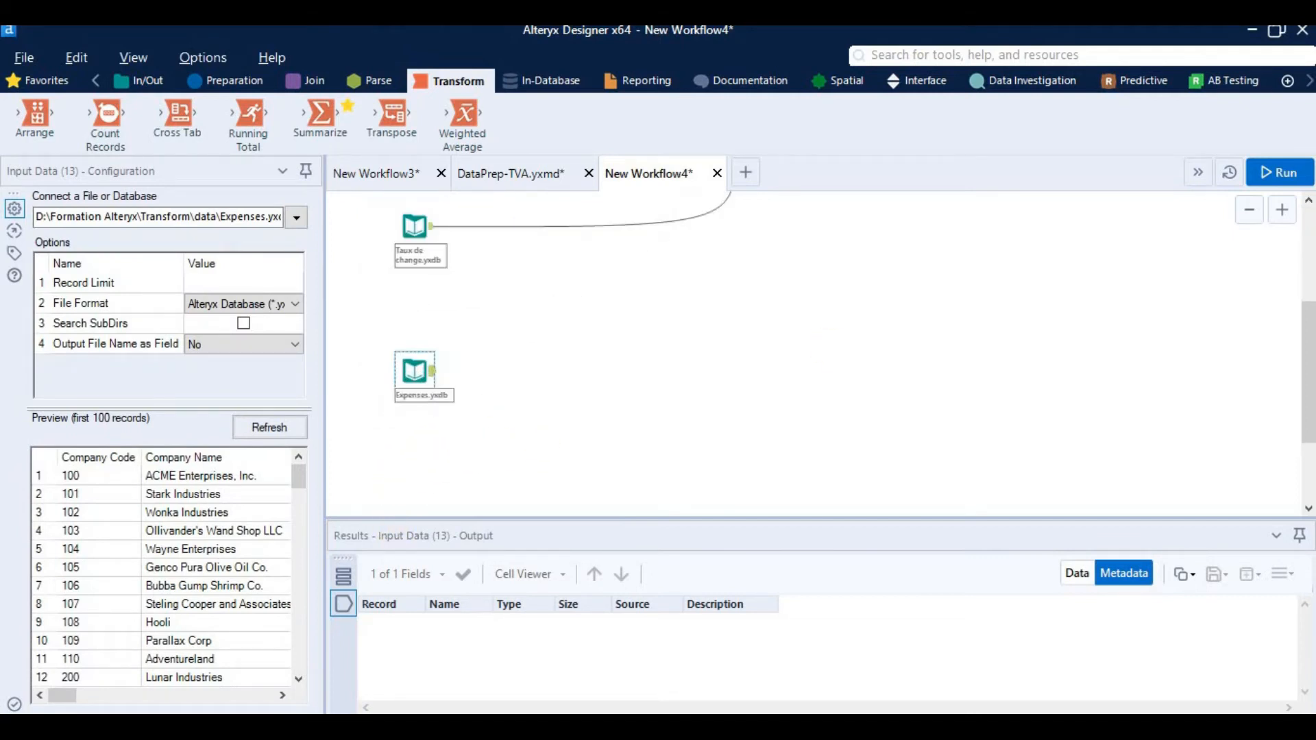
click(1295, 172)
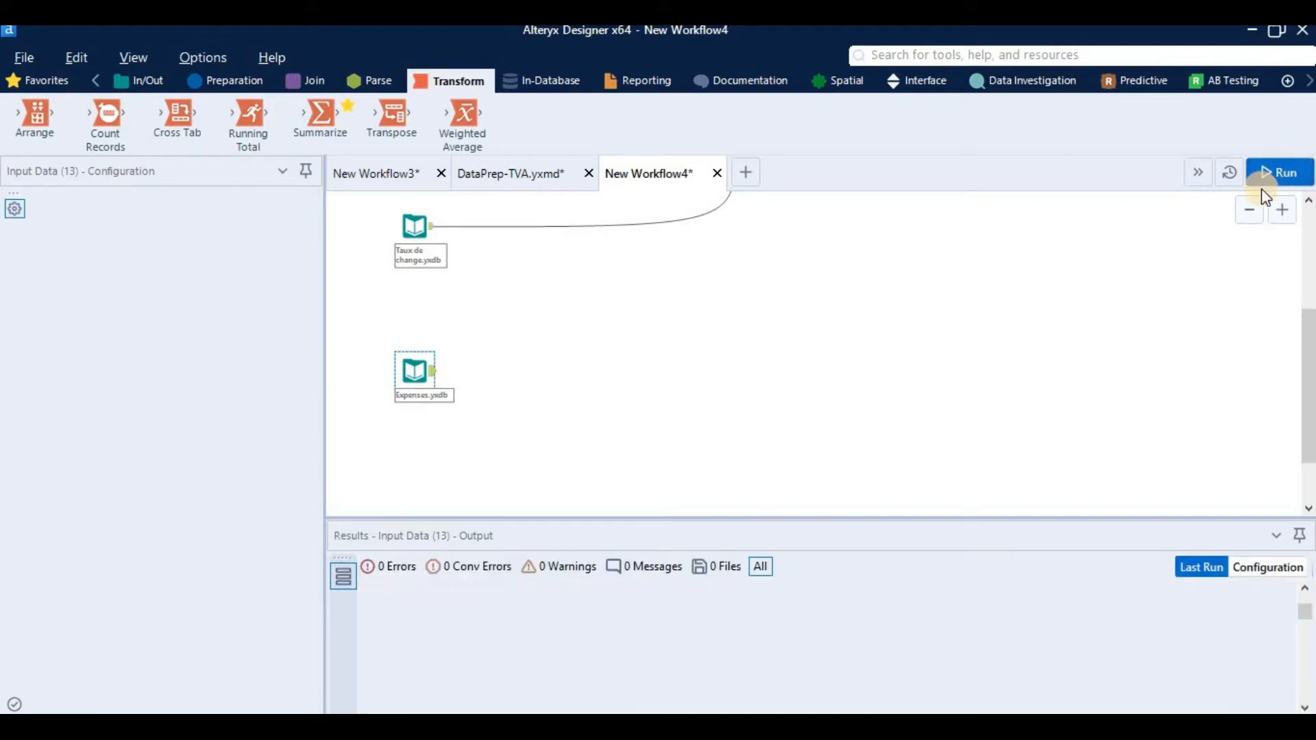
click(847, 453)
Step: Show the data records of the Expenses.yxdb input and examine its Company Code and Company Name columns
click(432, 377)
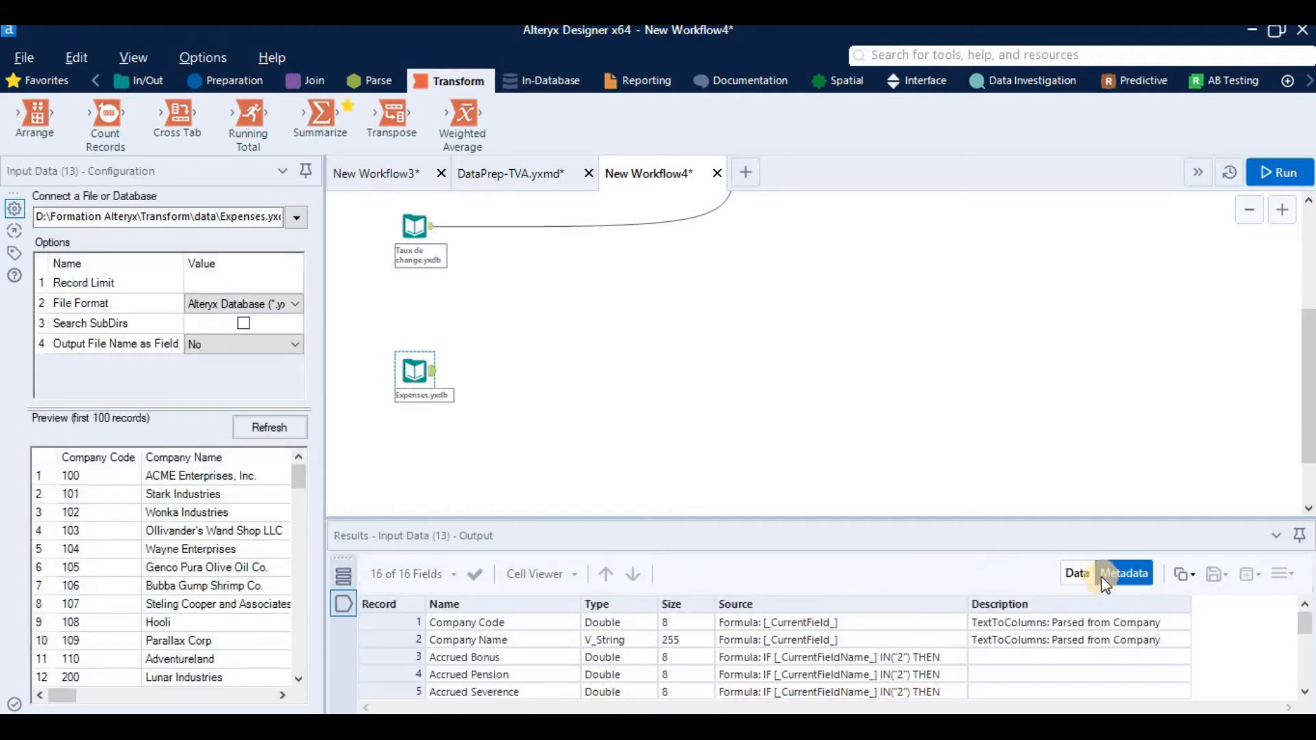
click(1079, 574)
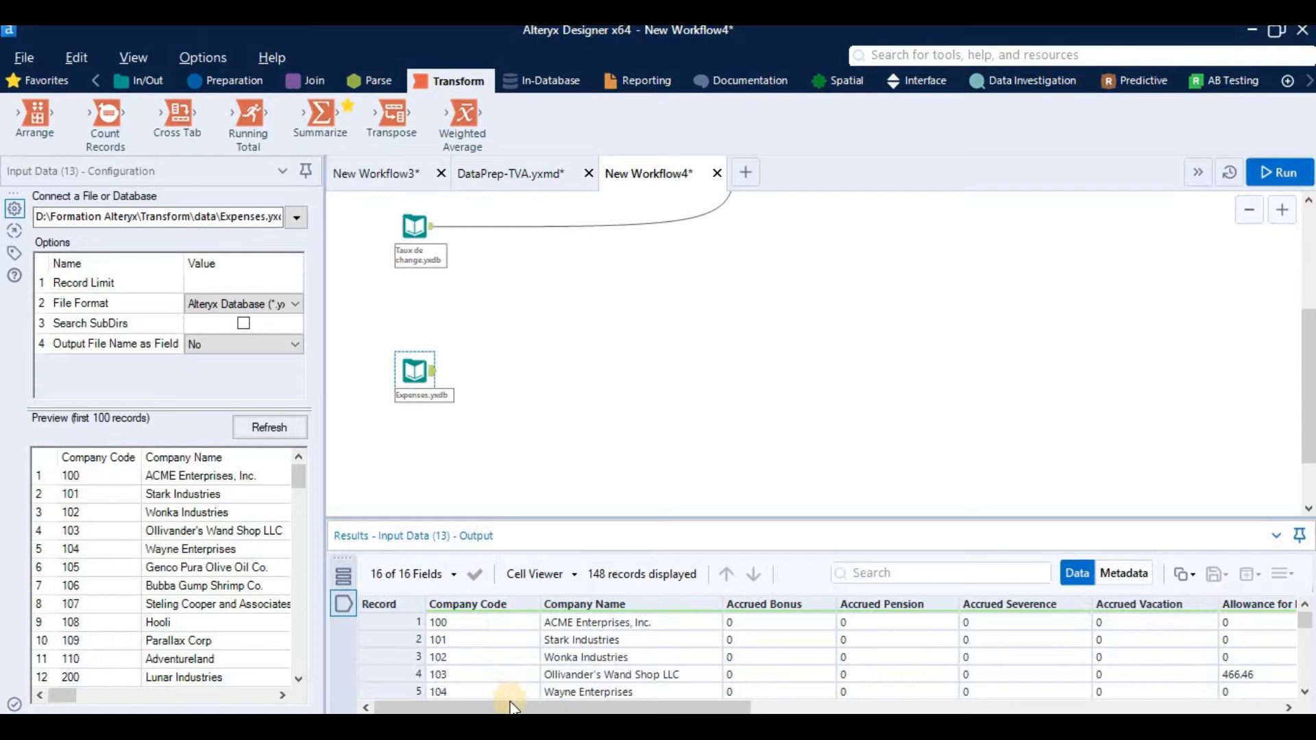
drag(479, 639, 479, 699)
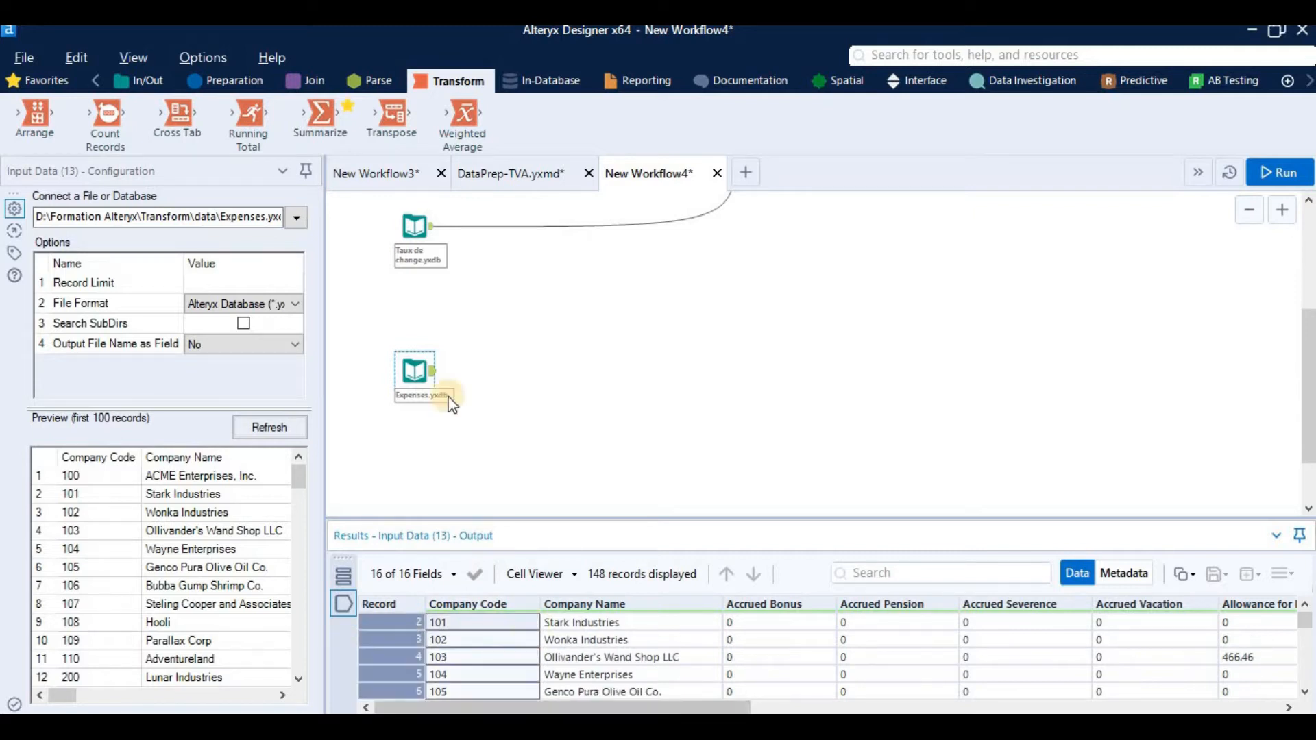
drag(602, 622, 603, 706)
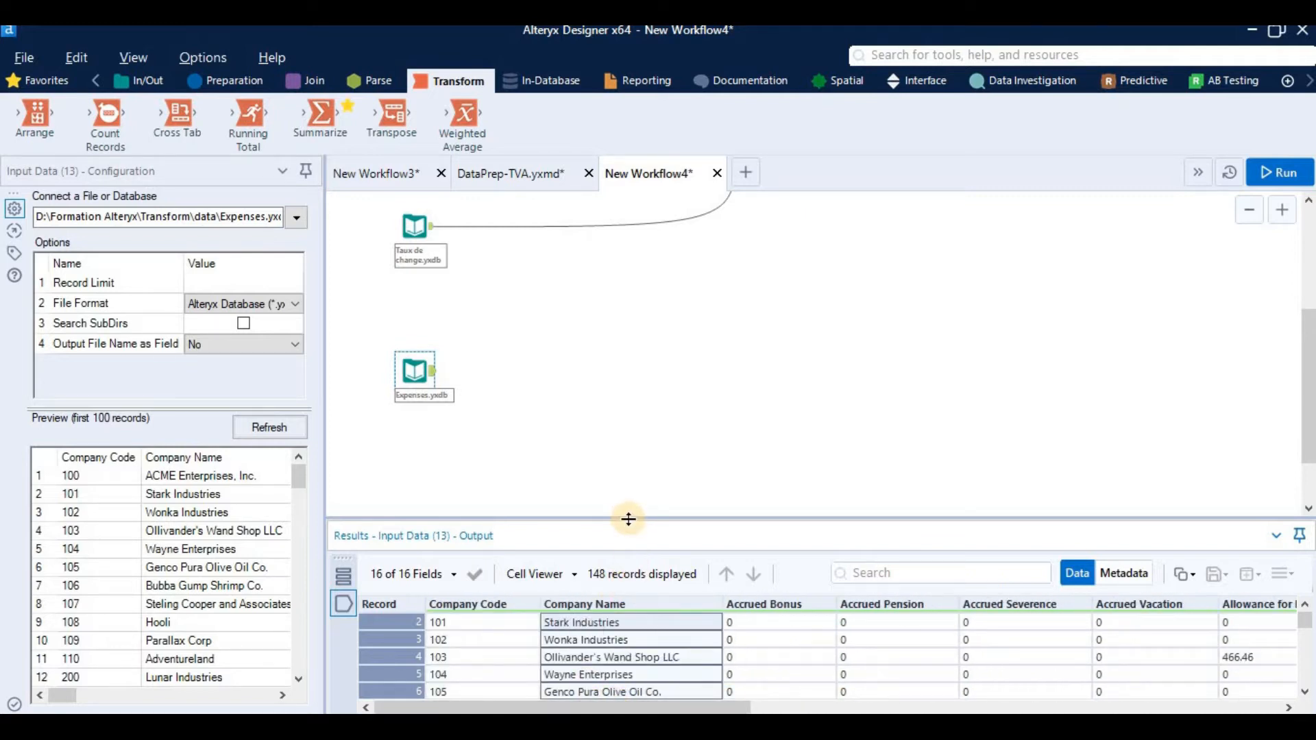
Step: Look through the Expenses.yxdb records for repeated company codes and names, and check the expense columns
click(486, 540)
scroll(395, 557, up, 1)
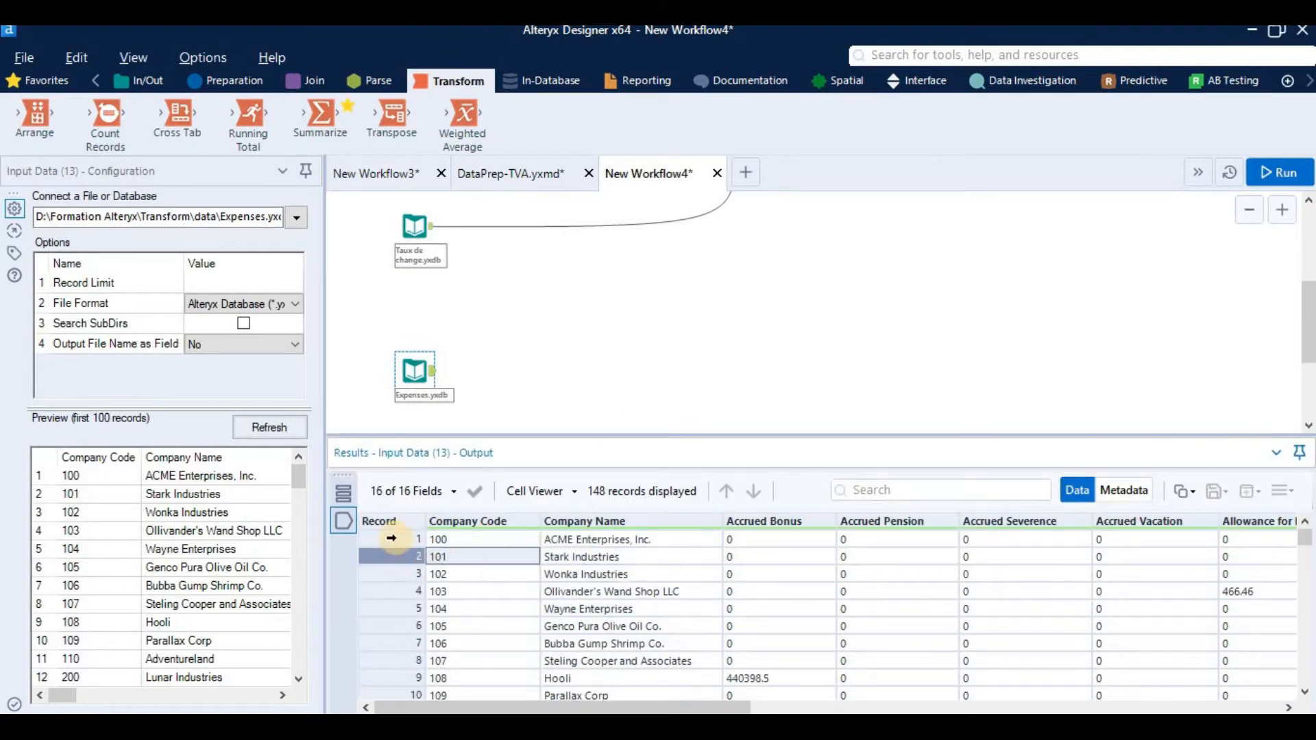
click(396, 541)
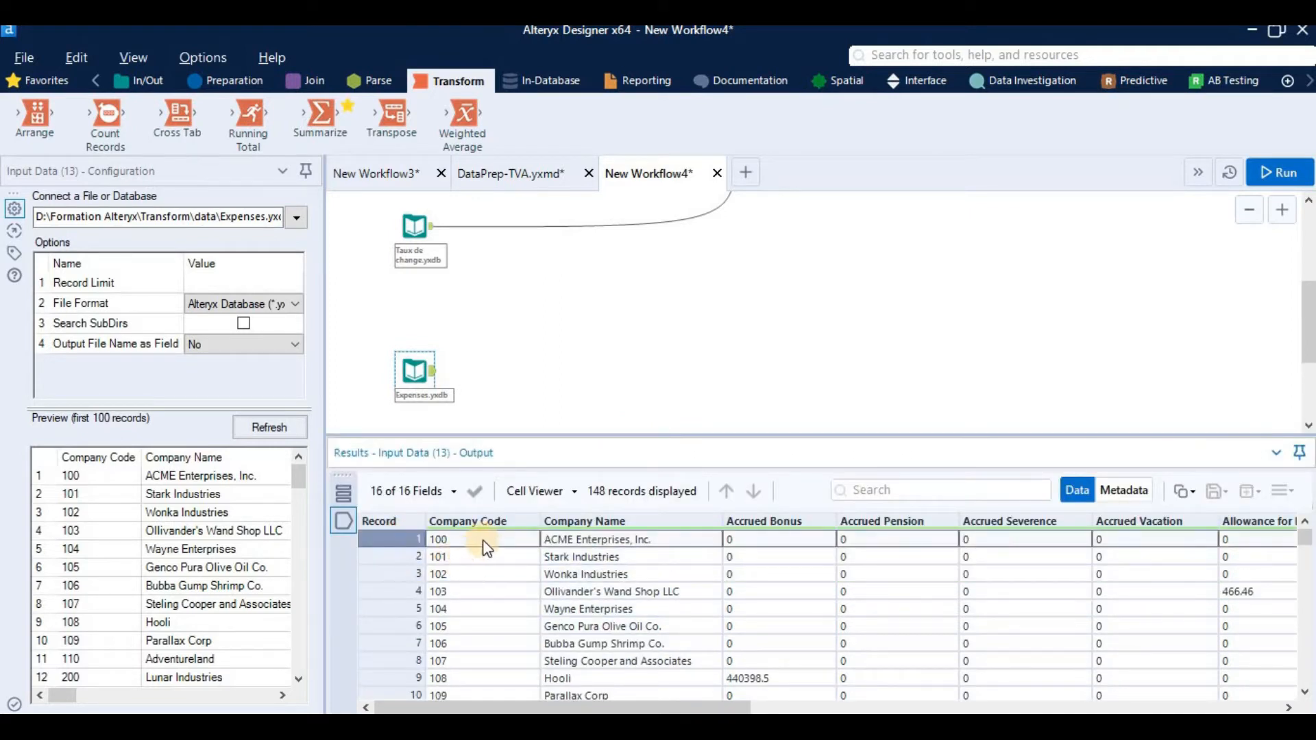
scroll(521, 603, down, 7)
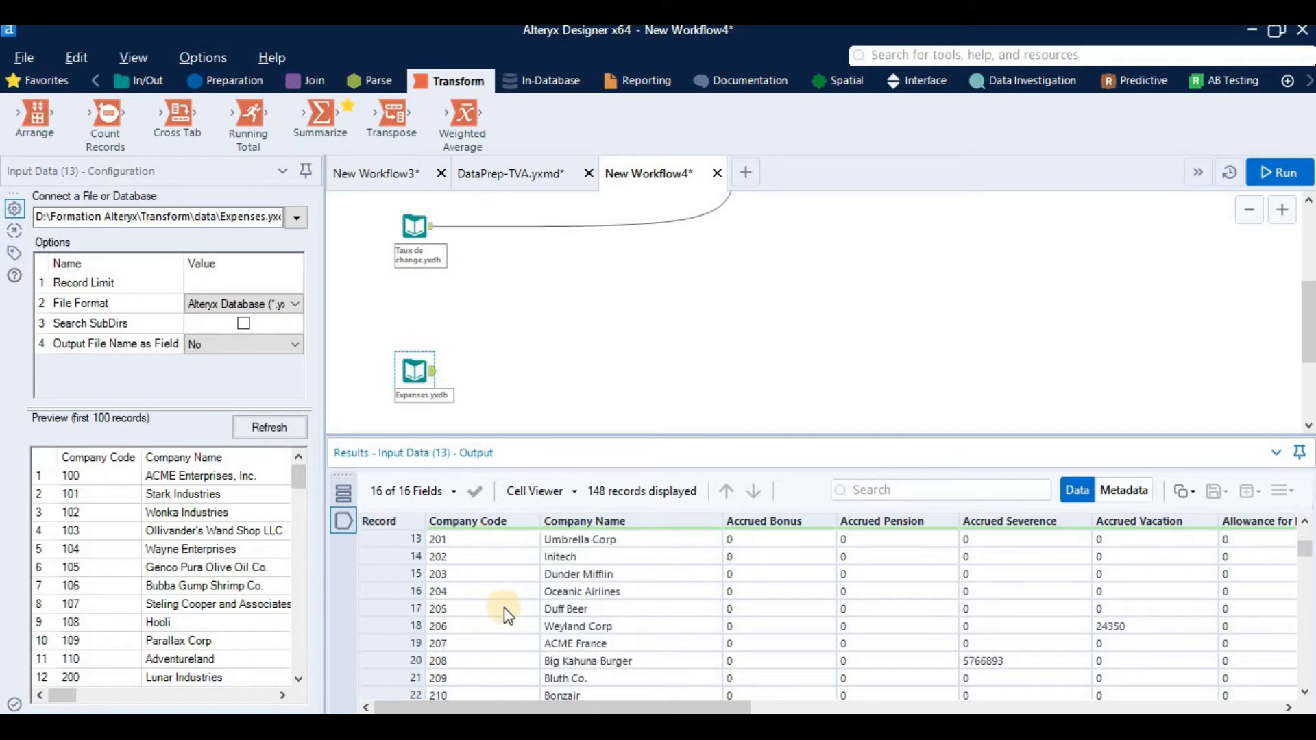
scroll(507, 615, down, 1)
scroll(500, 606, up, 2)
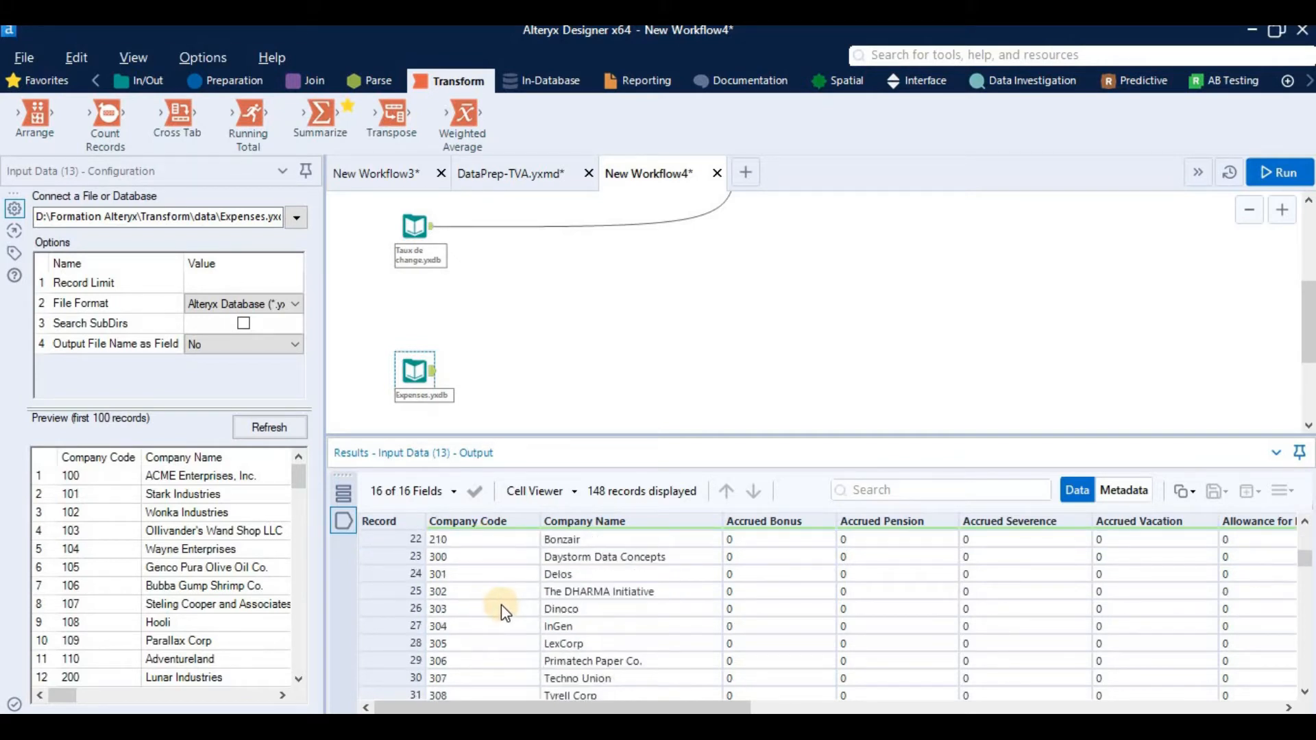
scroll(503, 610, down, 5)
scroll(506, 618, down, 10)
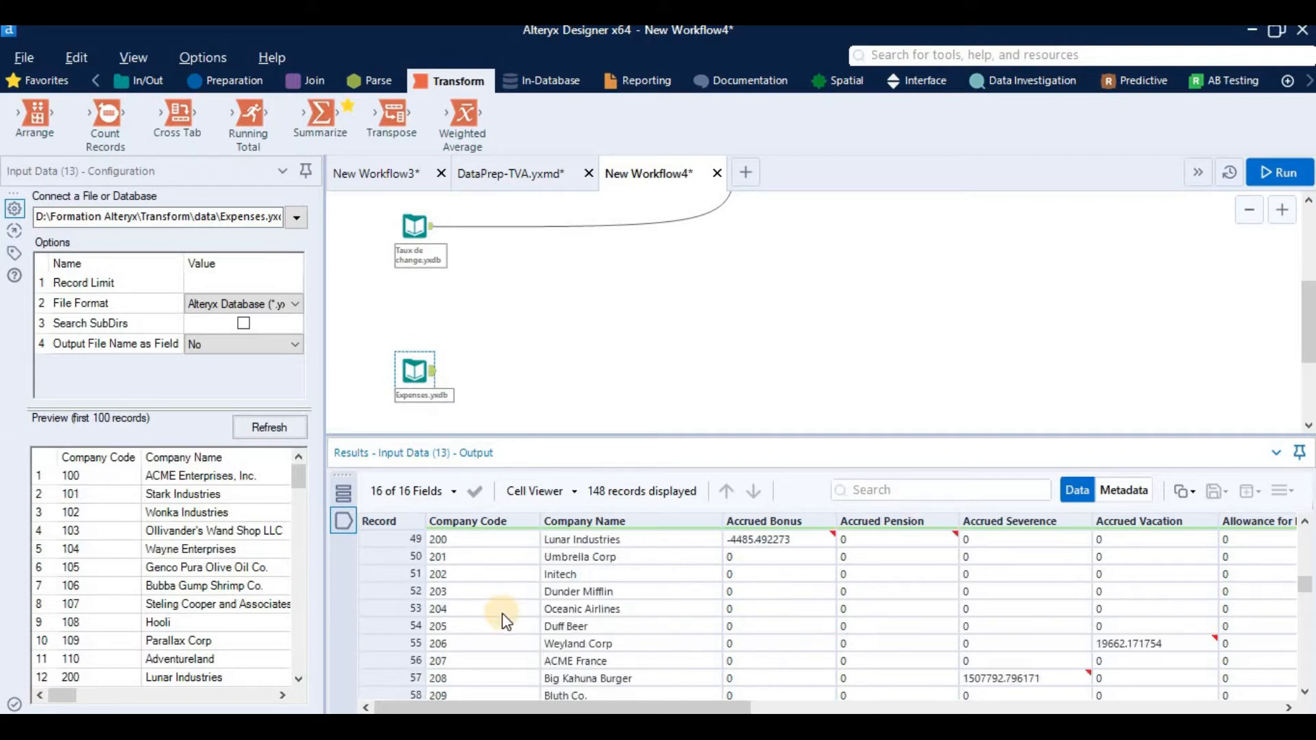
scroll(506, 617, down, 3)
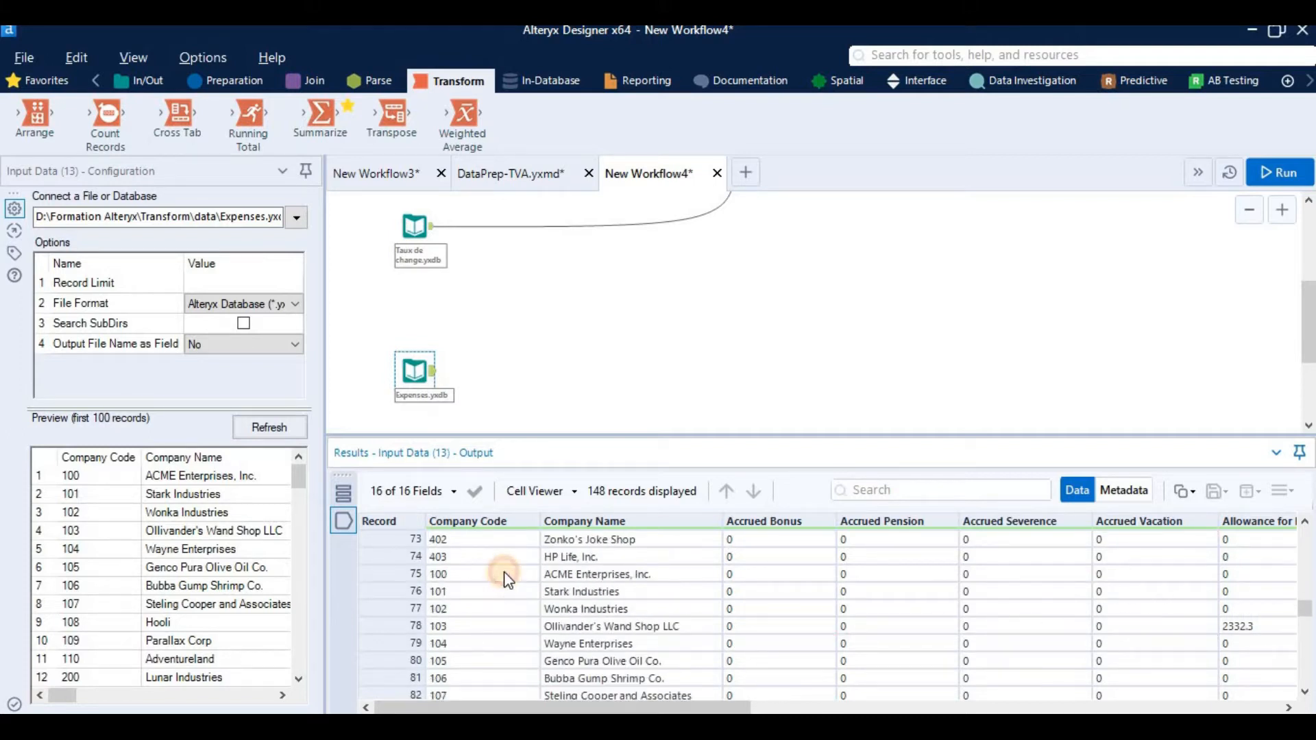
click(373, 573)
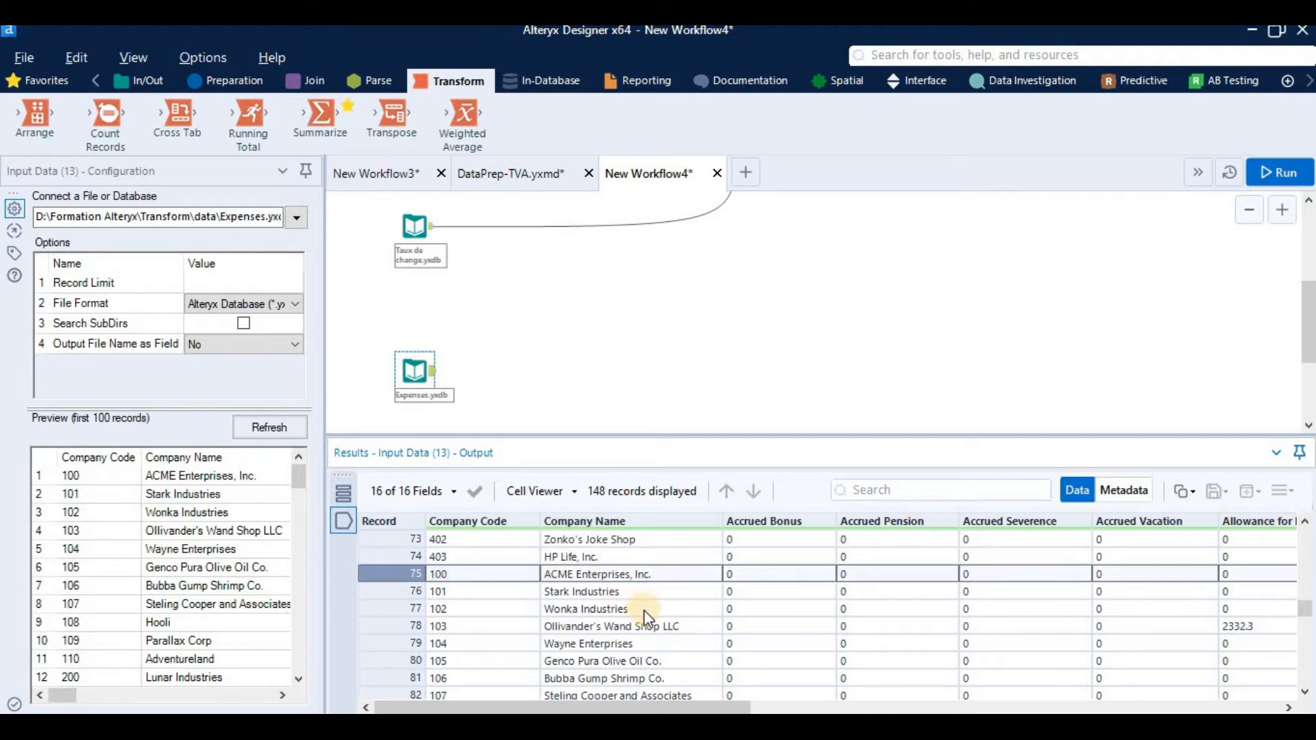
scroll(647, 621, down, 10)
scroll(655, 635, up, 20)
scroll(662, 598, up, 10)
drag(646, 436, 749, 499)
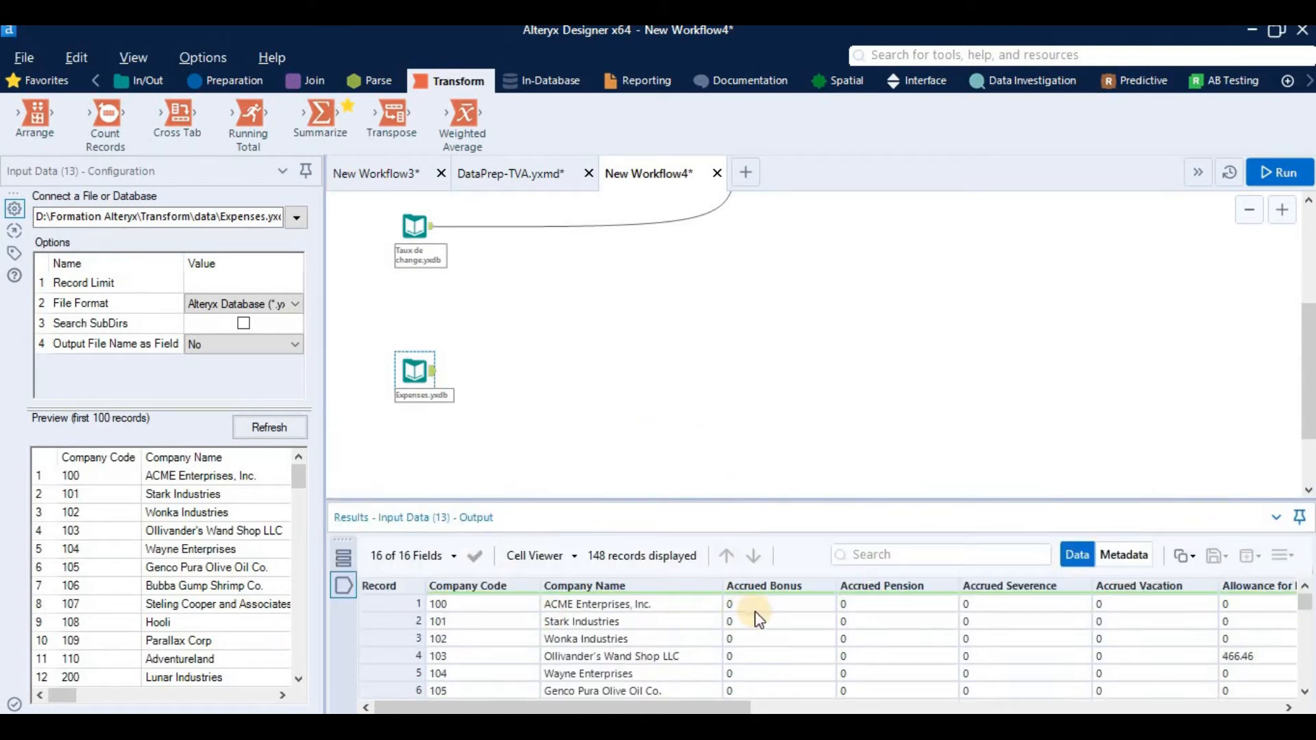
mouse_move(728, 708)
mouse_down()
mouse_move(1258, 708)
mouse_move(727, 707)
mouse_up()
Step: Connect a Summarize tool to the Expenses.yxdb input and group it by Company Code and Company Name
drag(320, 117, 487, 370)
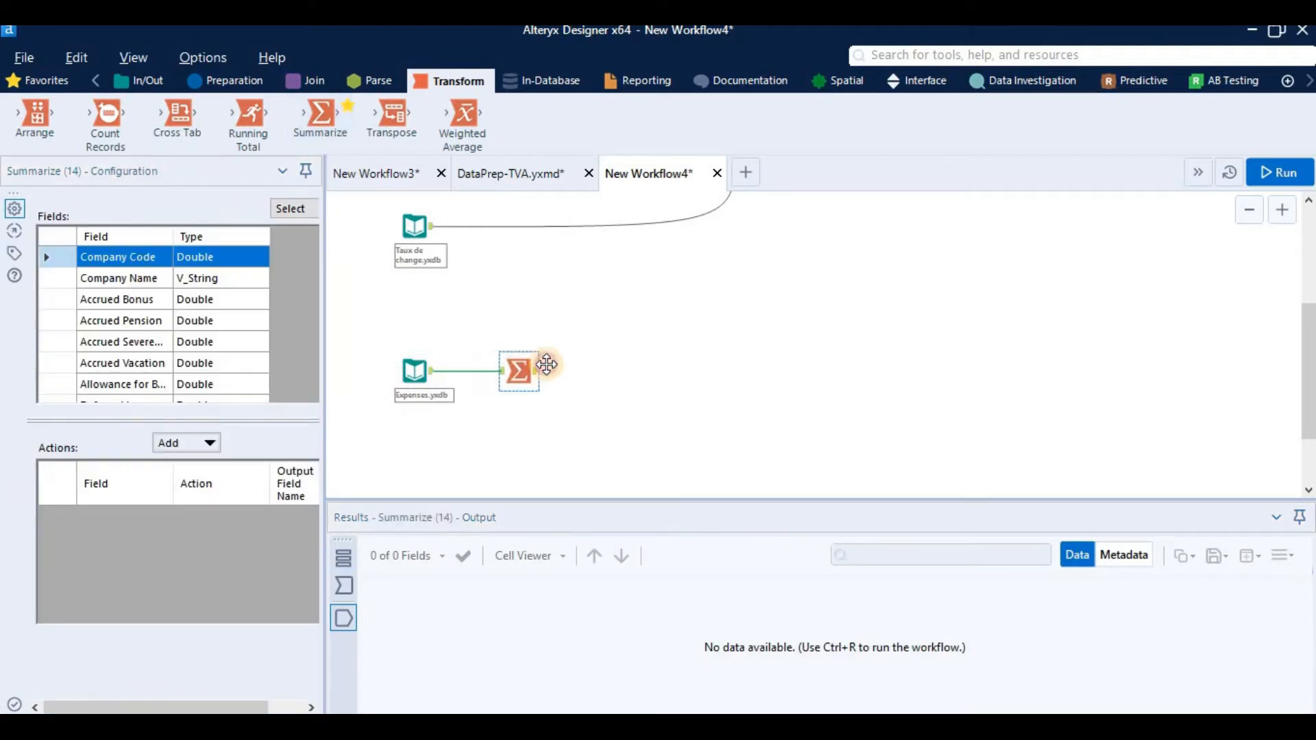
drag(329, 384, 436, 410)
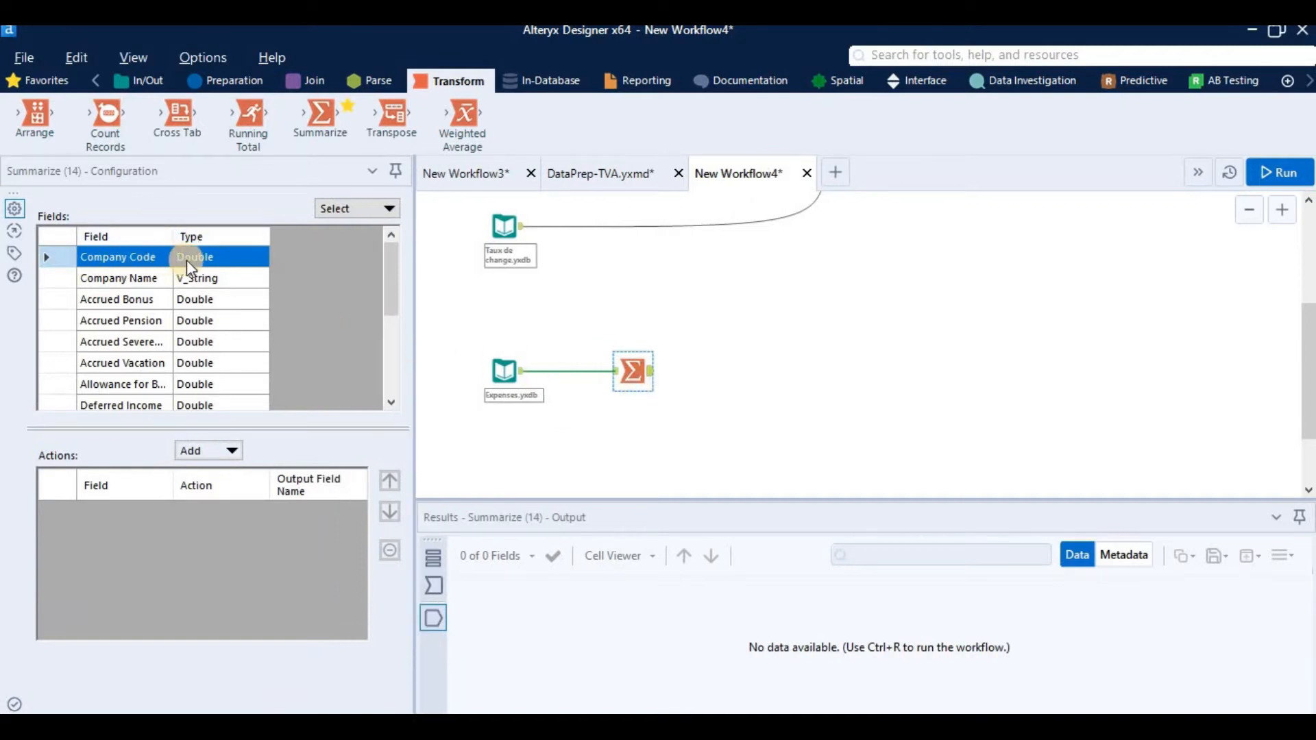
click(222, 452)
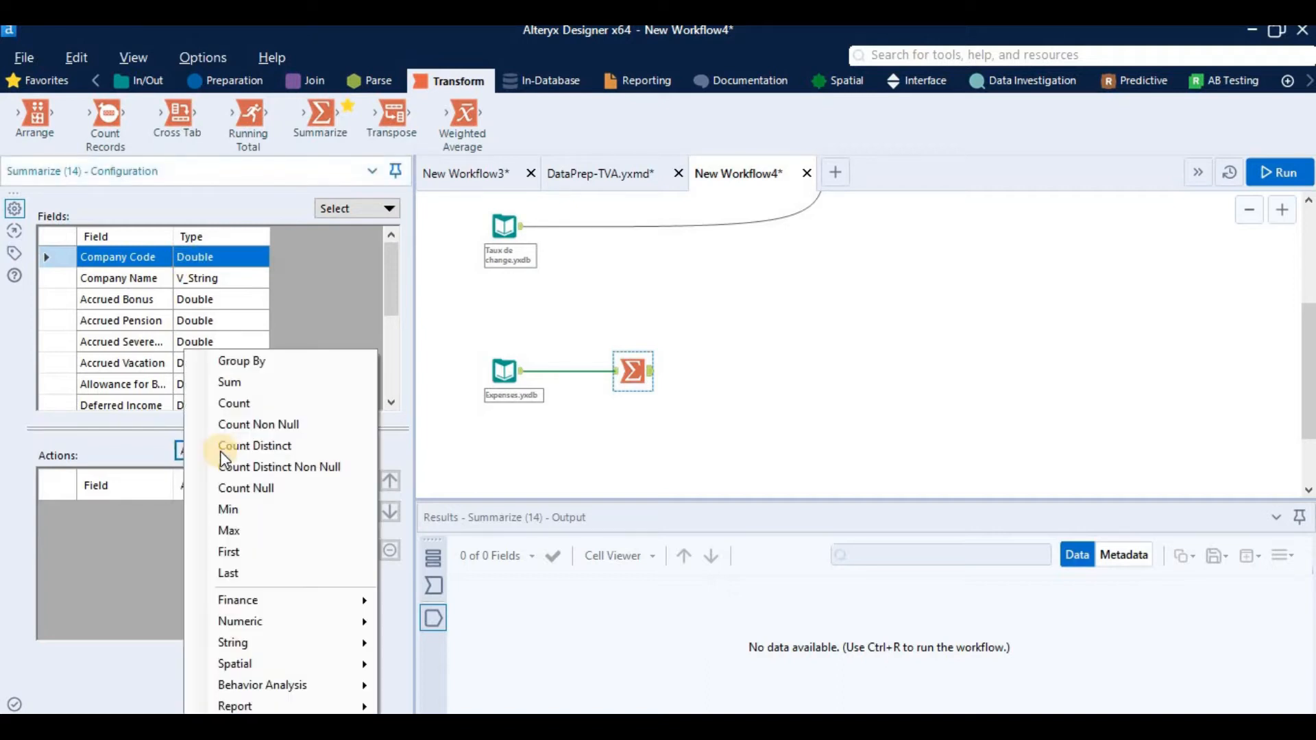
click(233, 363)
click(196, 279)
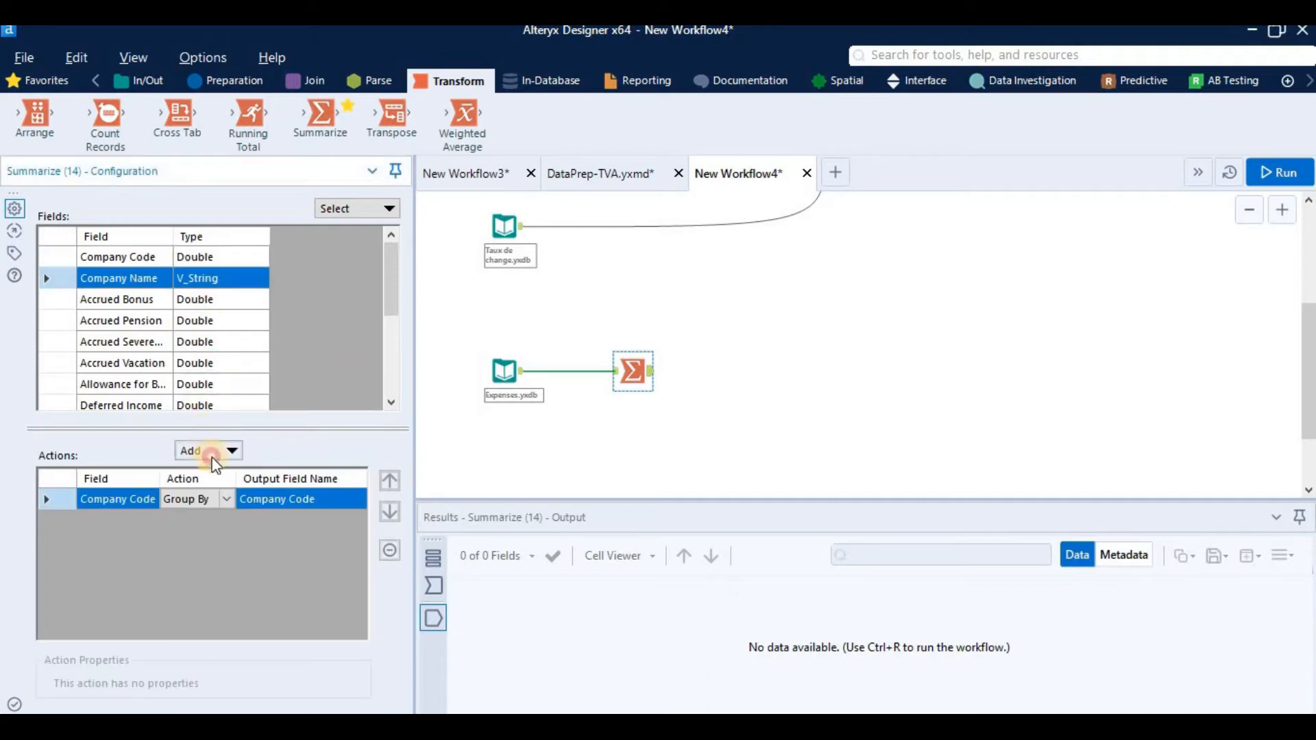
click(214, 459)
click(234, 363)
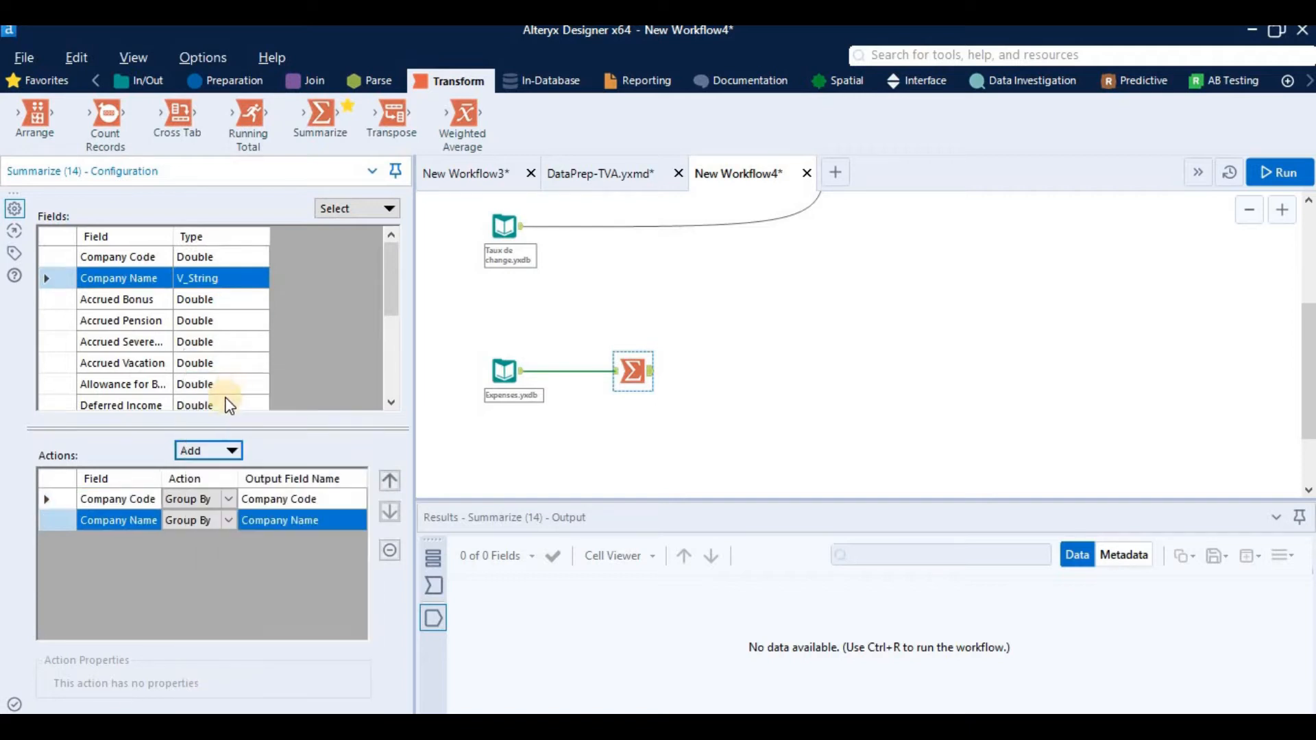
Step: Add a Sum action for every expense field from Accrued Bonus through Rent Smoothing and widen the configuration area to read the action names
click(58, 303)
drag(391, 281, 396, 250)
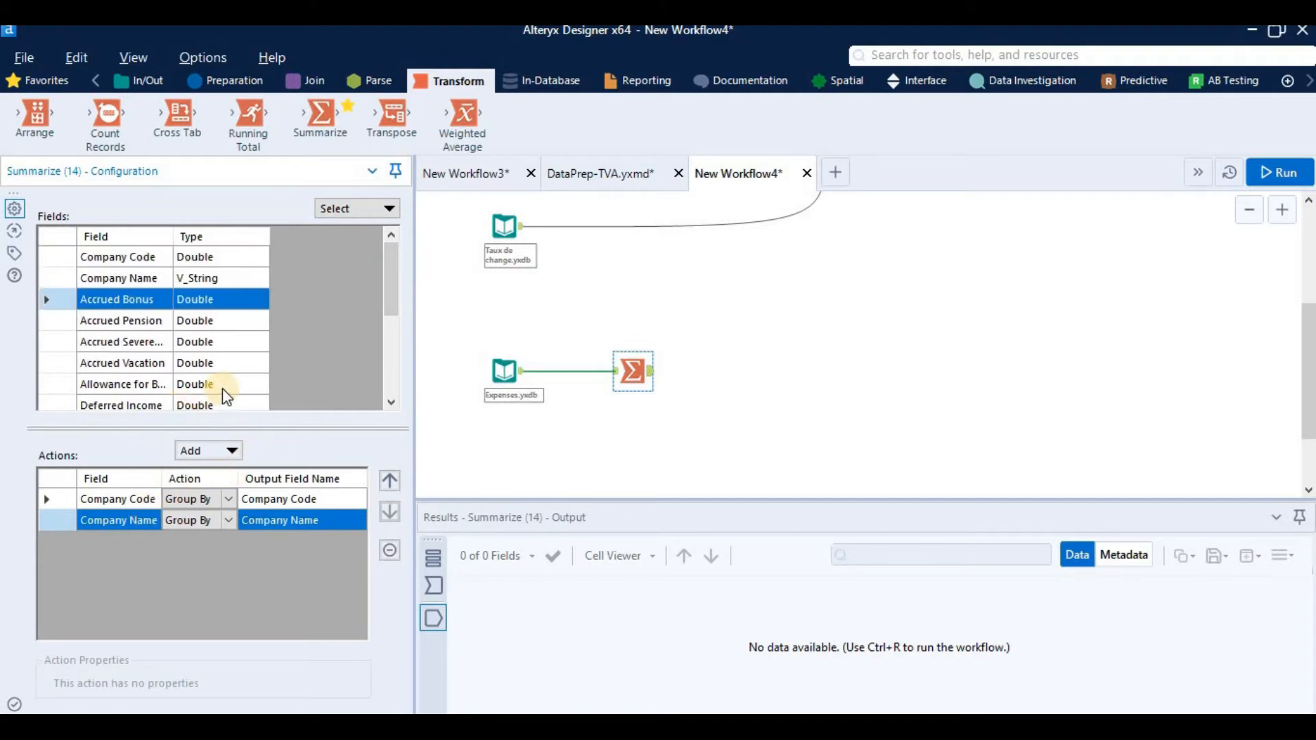
scroll(222, 388, down, 3)
click(47, 385)
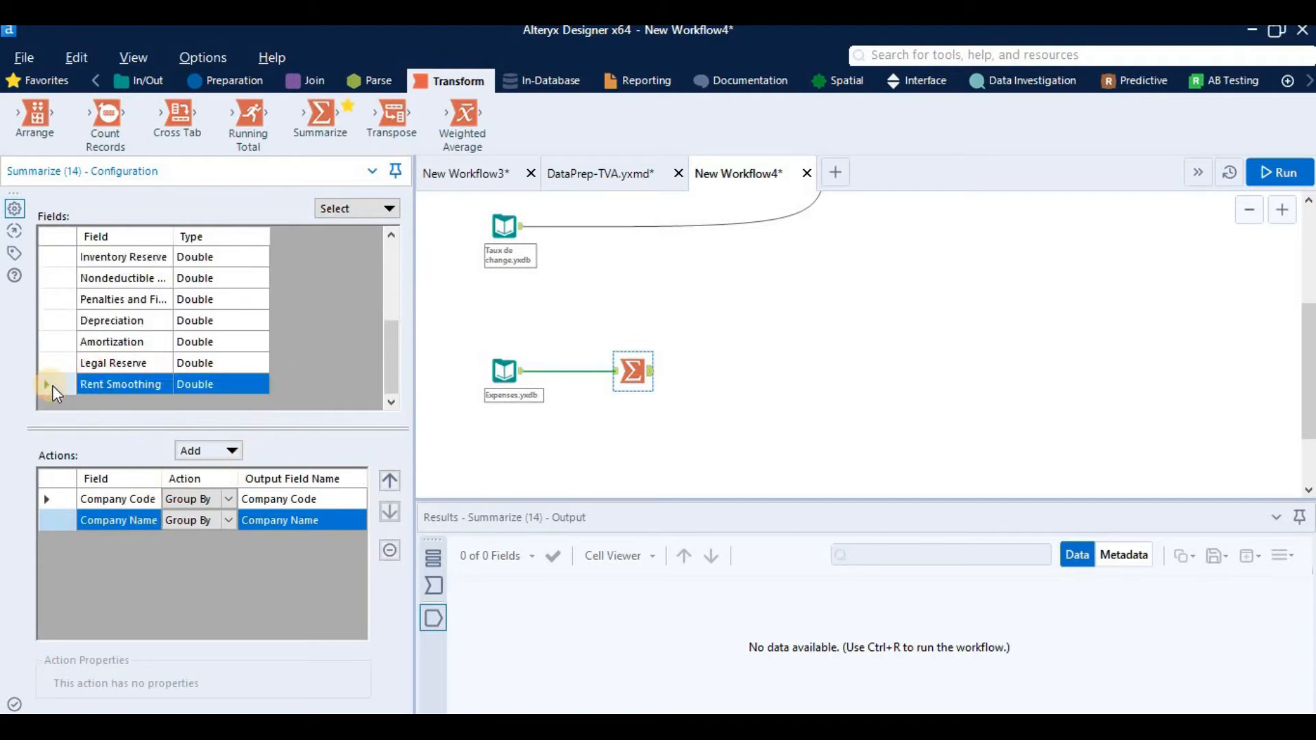
scroll(89, 353, up, 5)
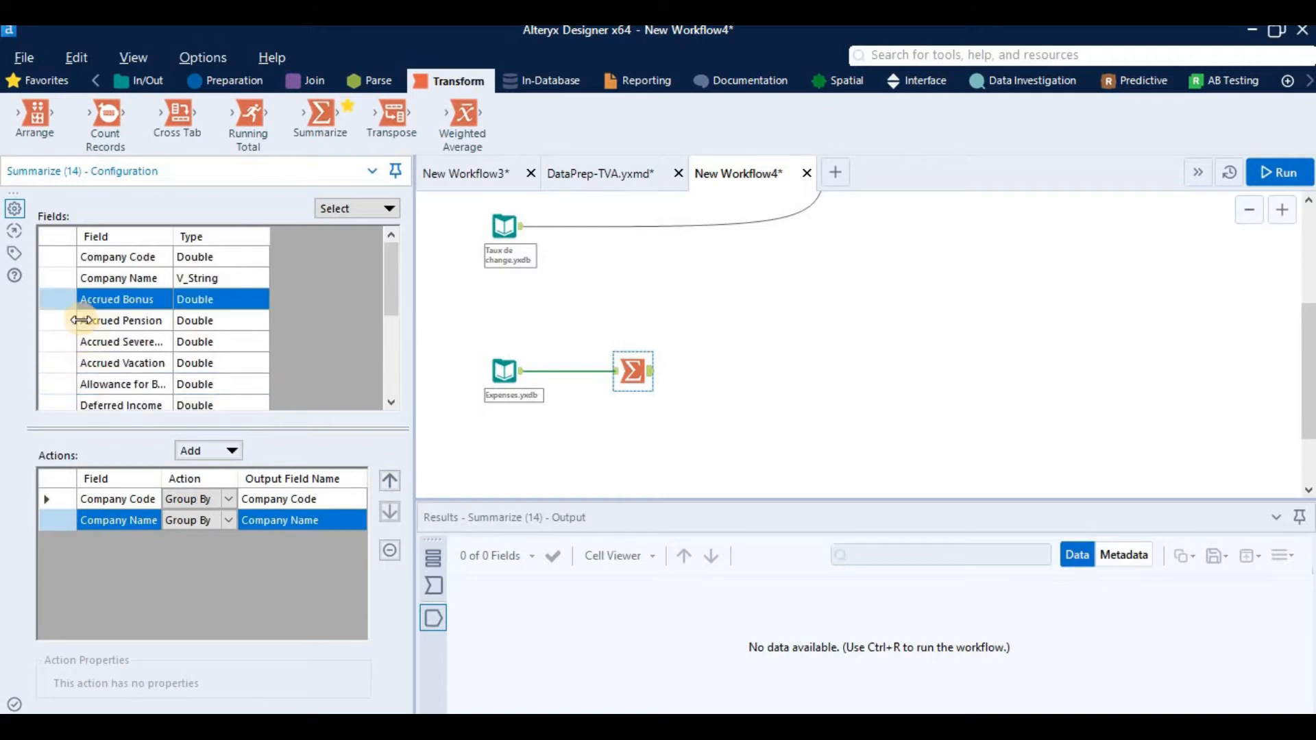
click(71, 301)
scroll(74, 343, down, 5)
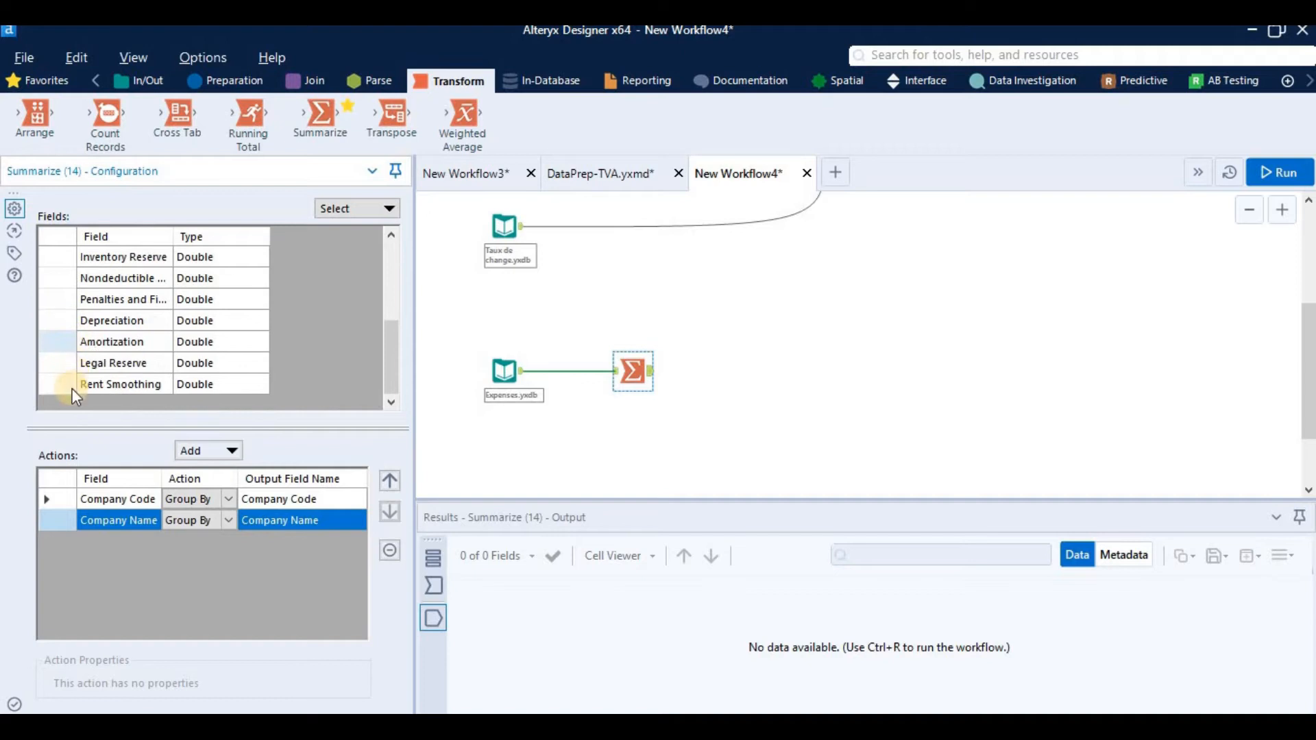
shift+click(174, 385)
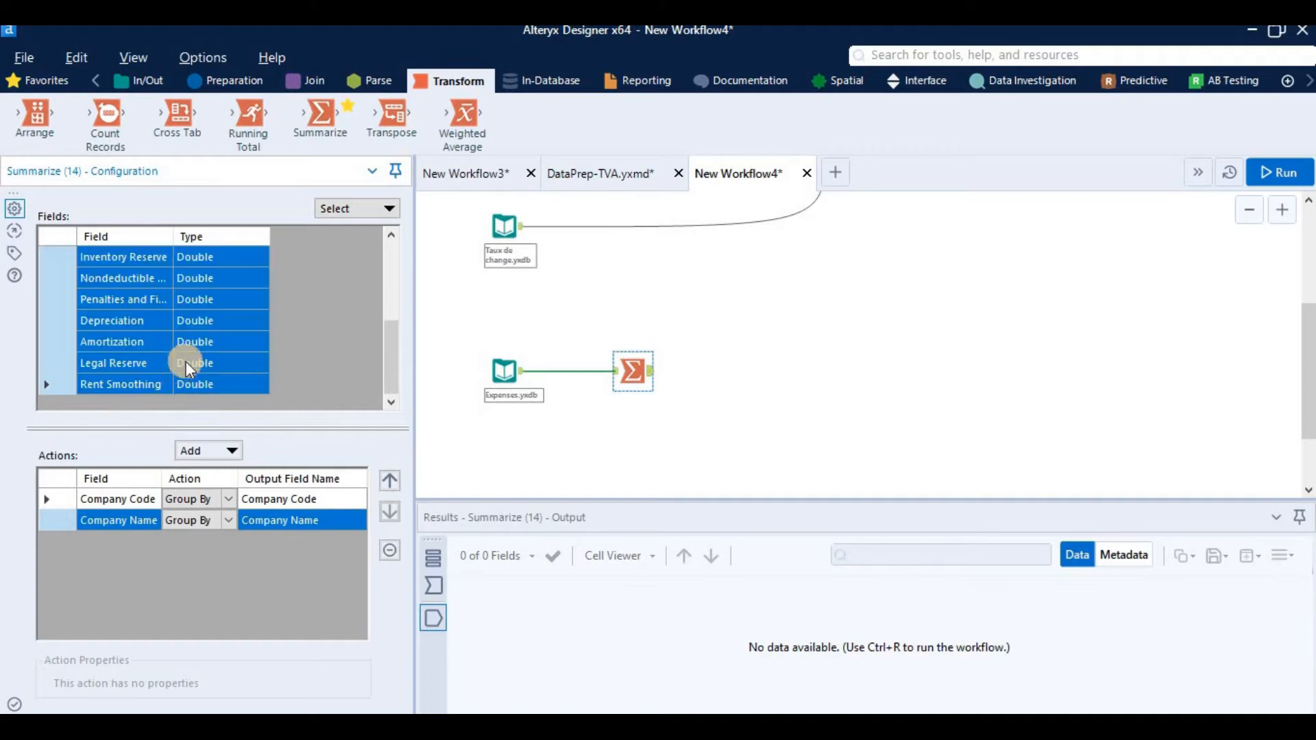
scroll(199, 350, up, 5)
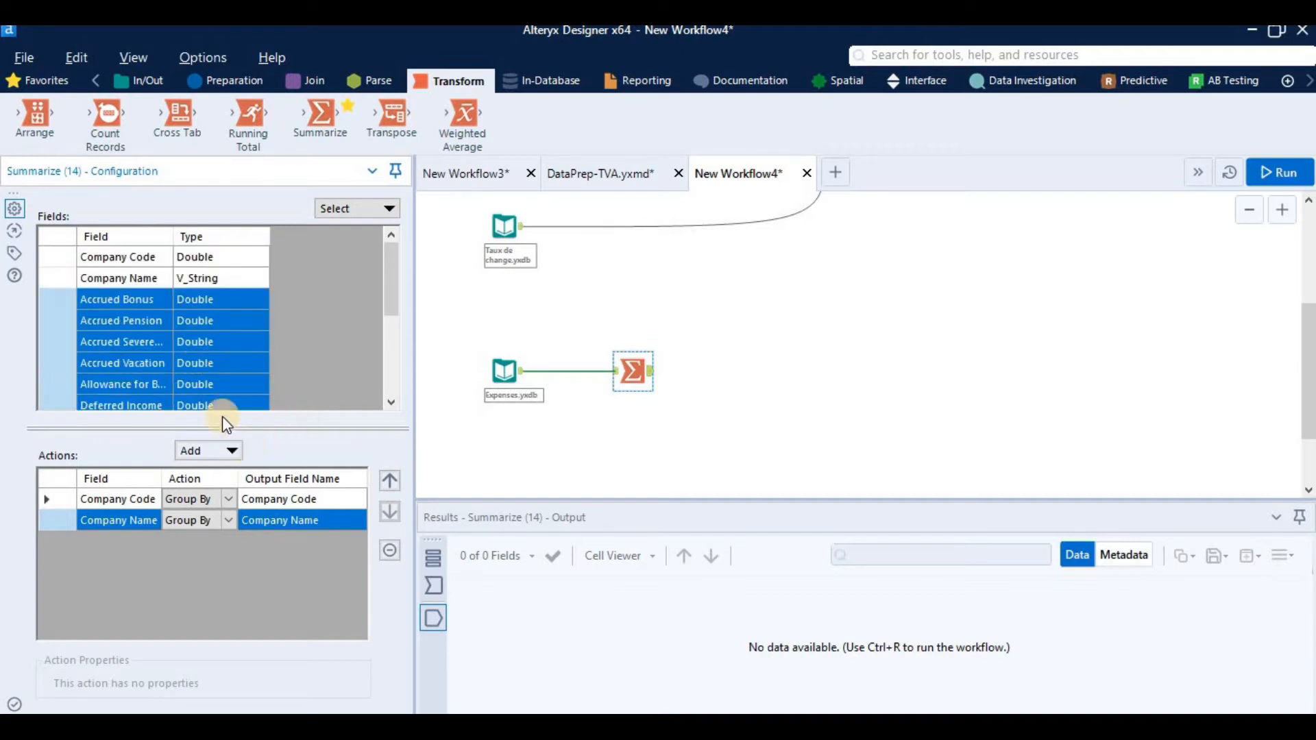
scroll(153, 318, down, 5)
scroll(165, 319, up, 5)
click(200, 451)
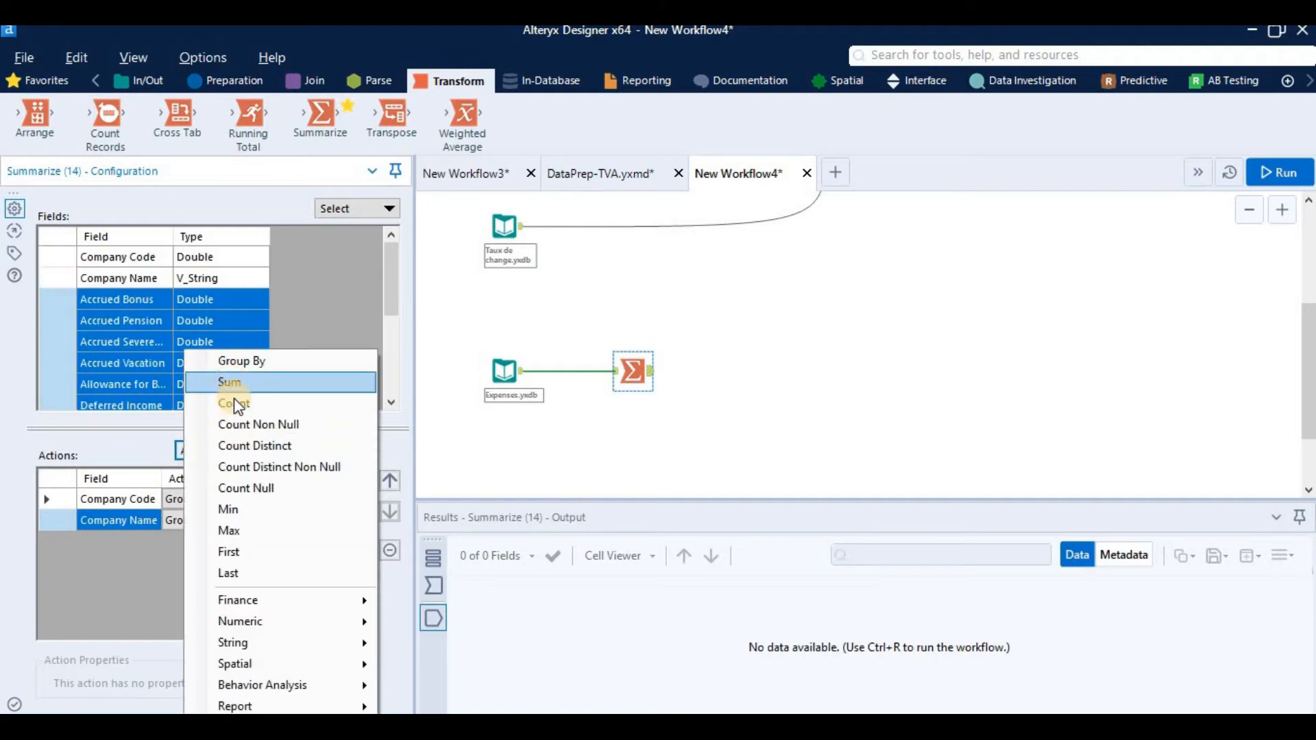
click(228, 381)
drag(359, 504, 521, 485)
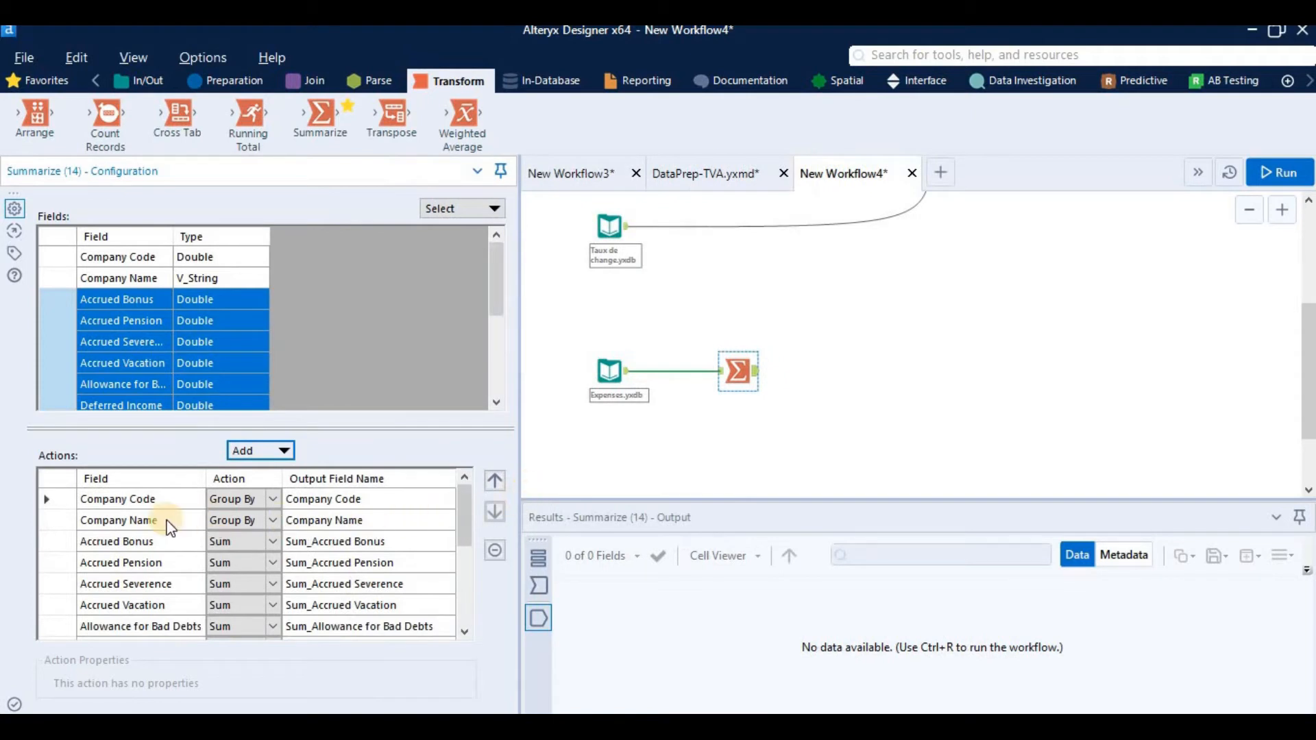
drag(163, 605, 162, 628)
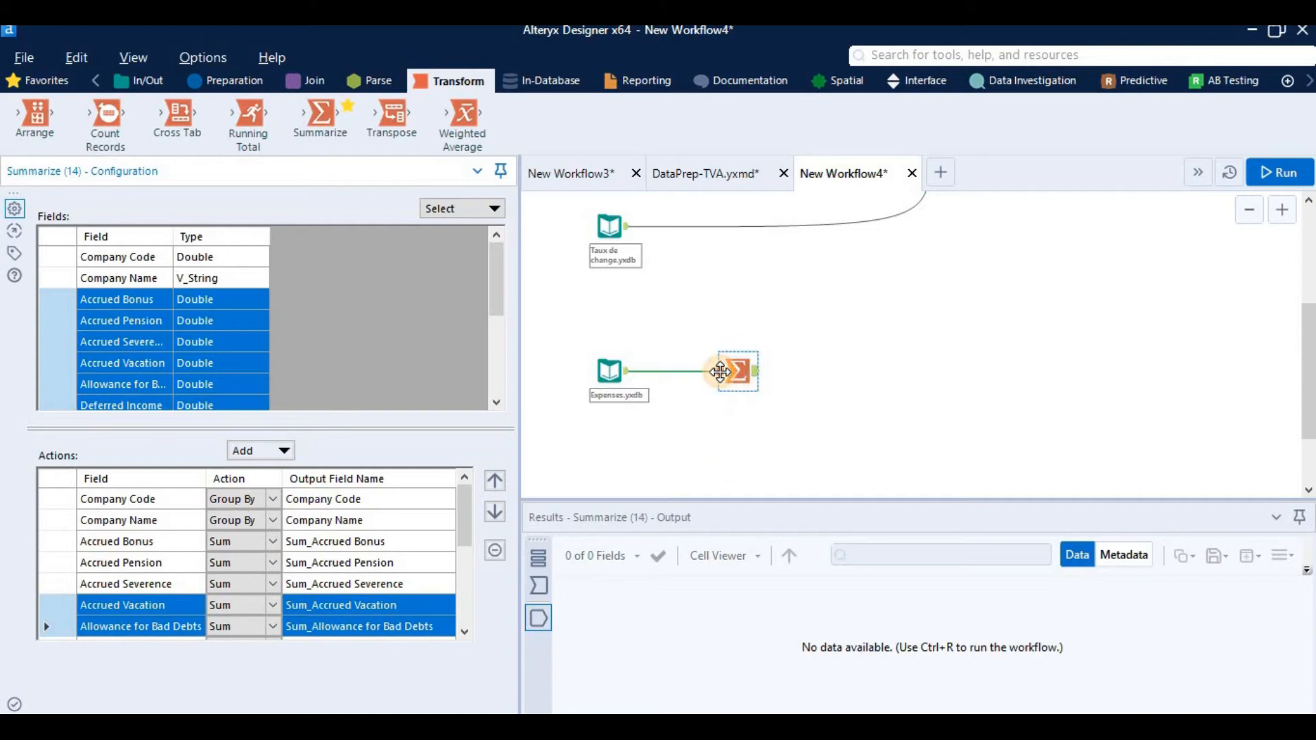
Step: Move the Summarize tool slightly closer to the Expenses.yxdb input and run the workflow
drag(738, 372, 720, 372)
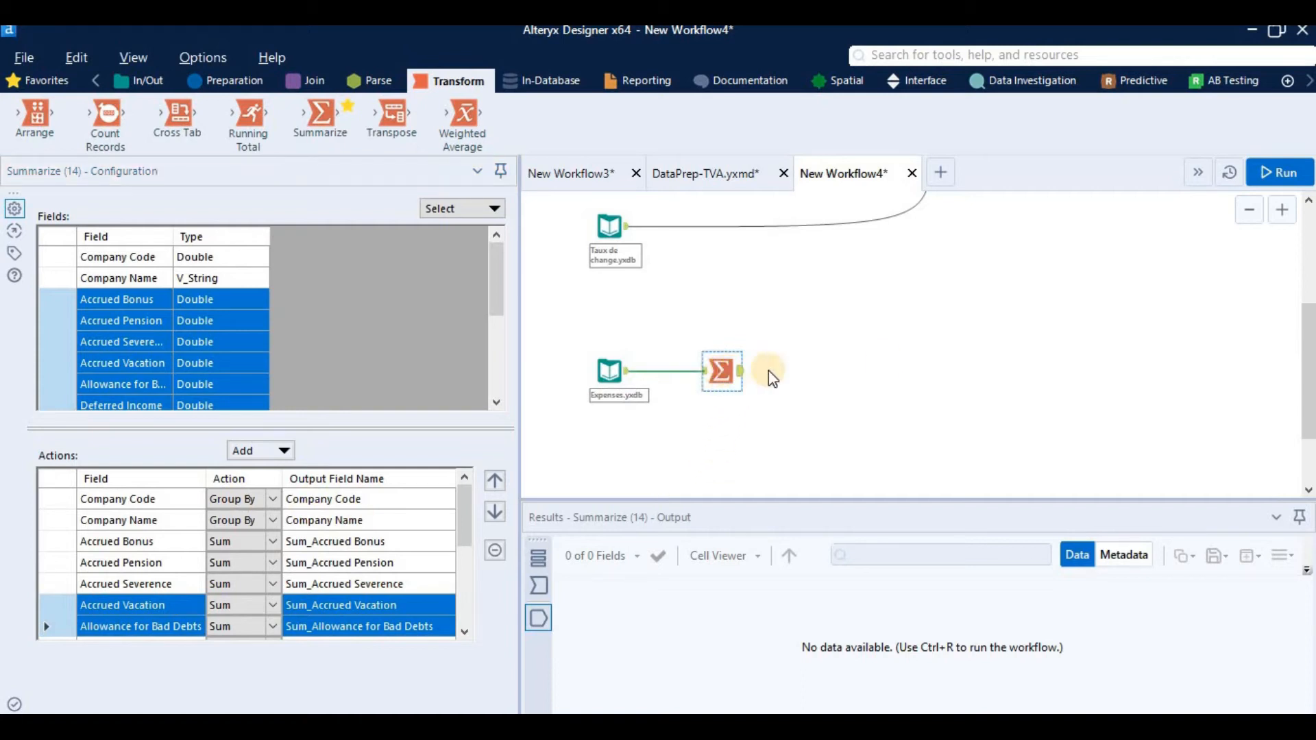
click(1266, 172)
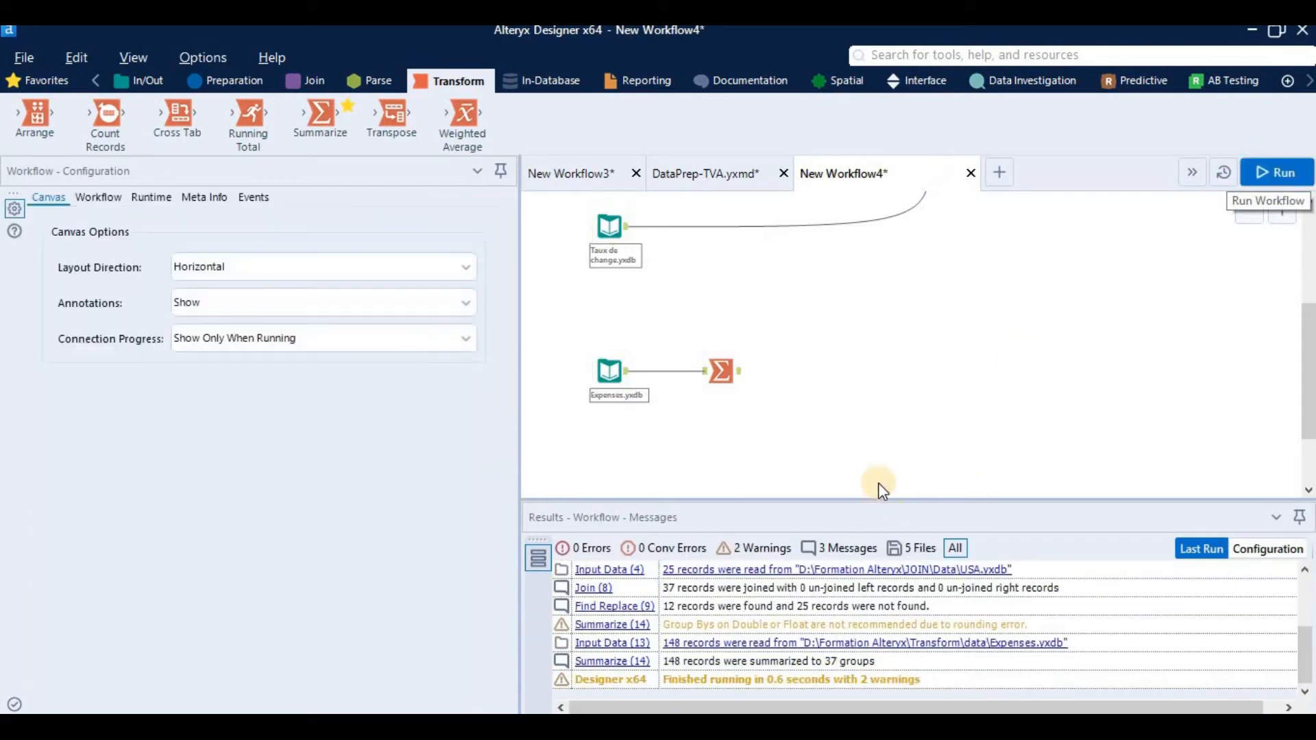
click(855, 455)
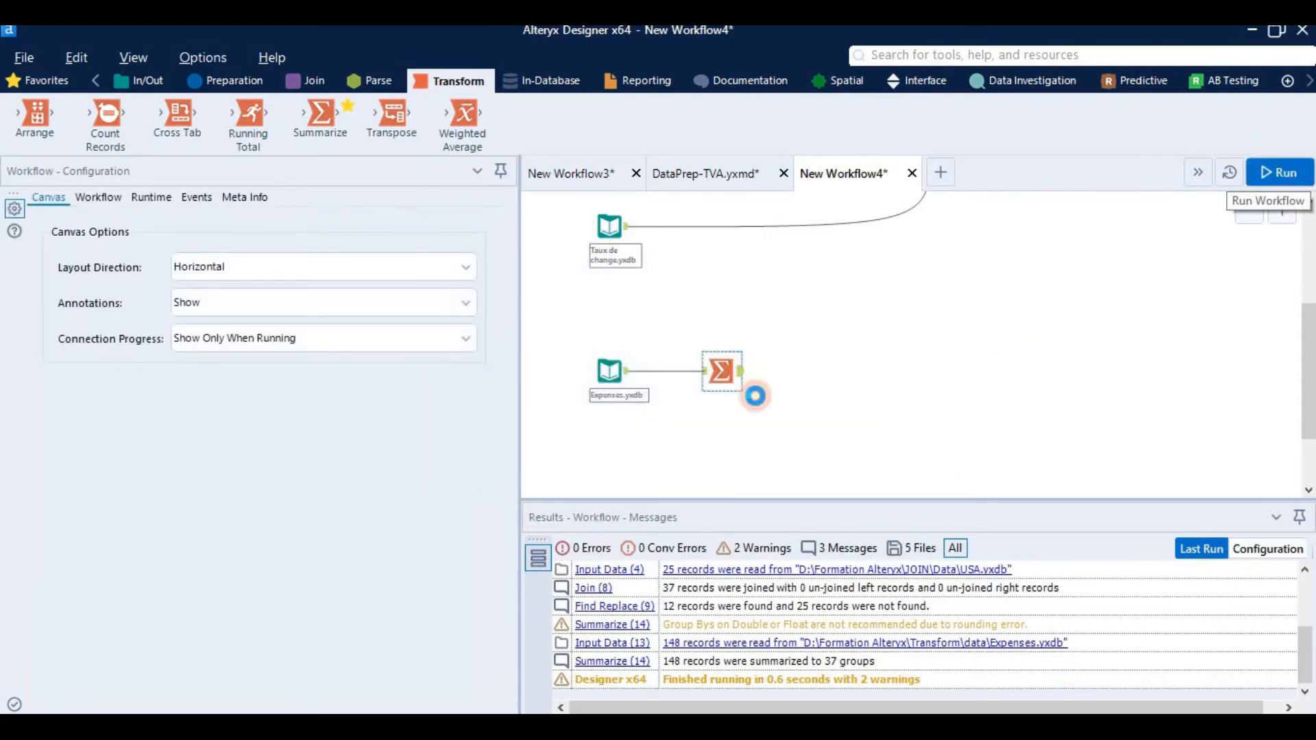
Step: Show the Summarize output and look through the grouped company records and their summed expense columns
click(741, 382)
scroll(807, 660, down, 9)
scroll(815, 678, down, 1)
scroll(807, 640, up, 10)
scroll(717, 636, up, 1)
scroll(696, 616, down, 10)
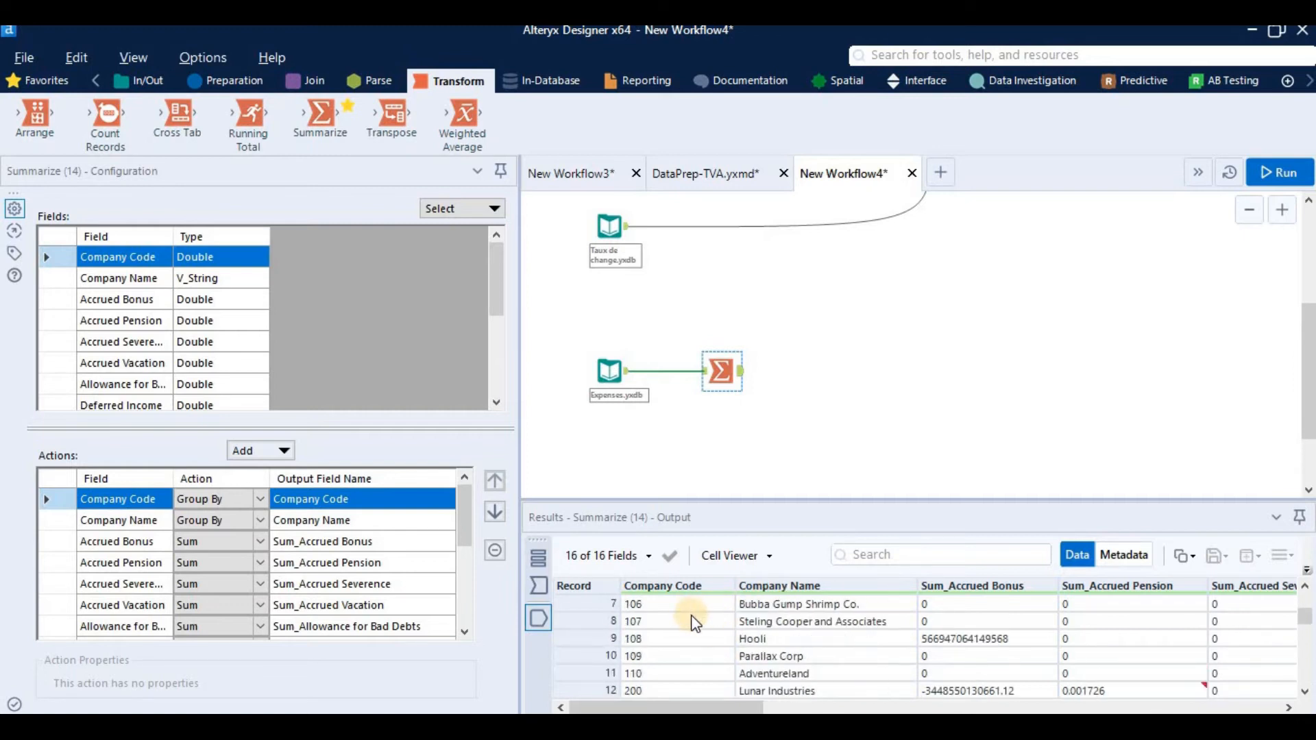
scroll(707, 623, up, 10)
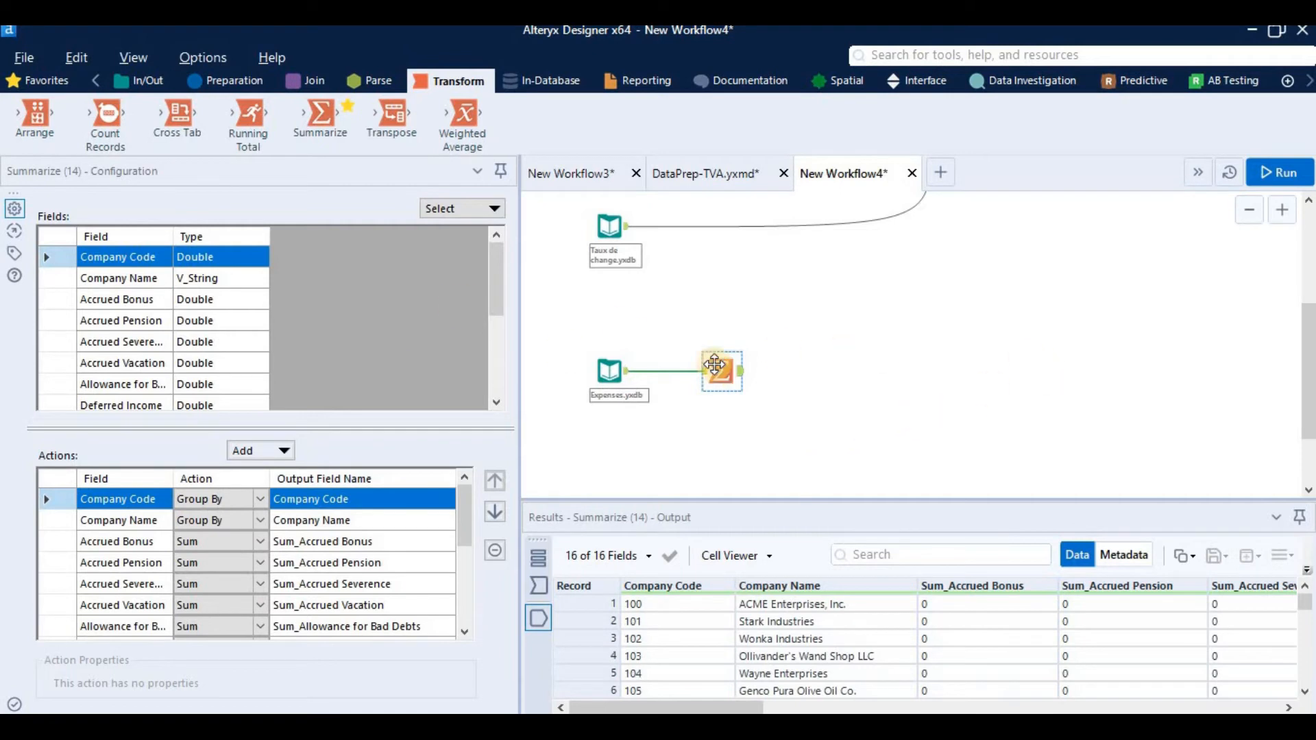
Step: Connect a second Summarize tool after the first one with a Count Distinct action on Company Code, and run the workflow
drag(353, 139, 789, 452)
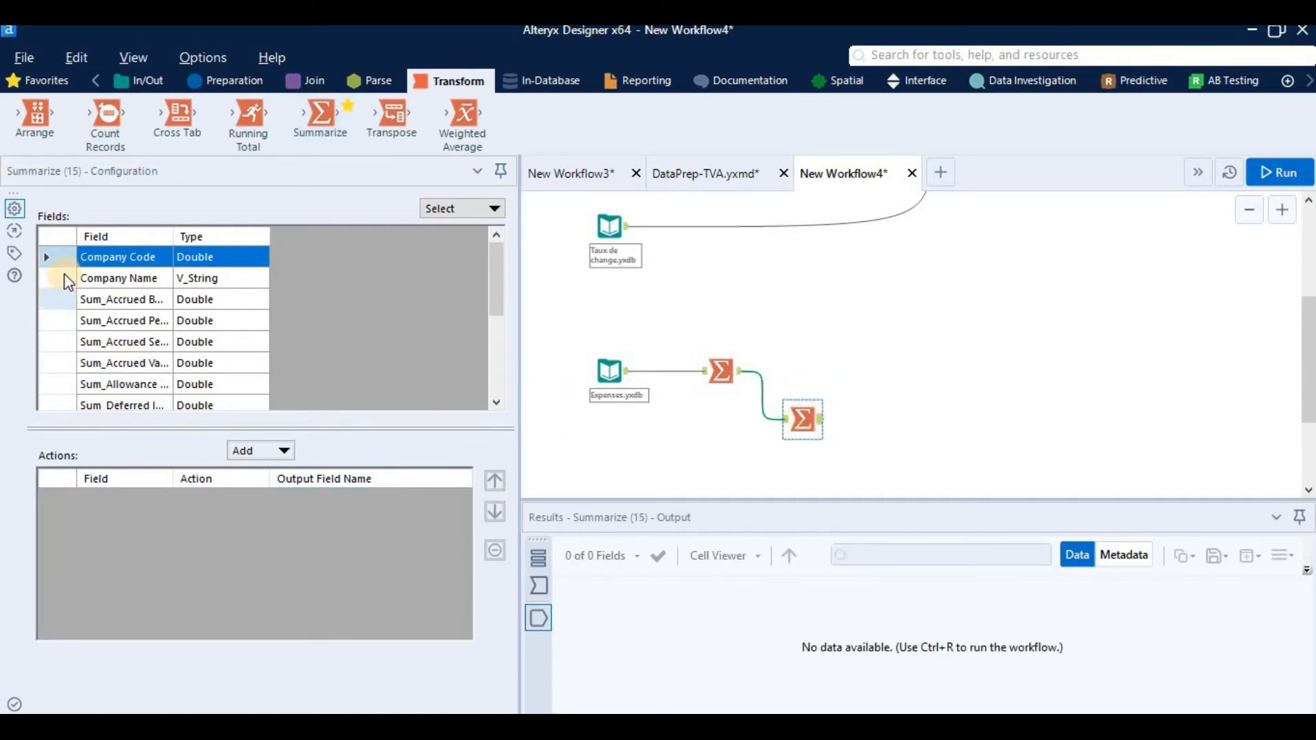
click(290, 448)
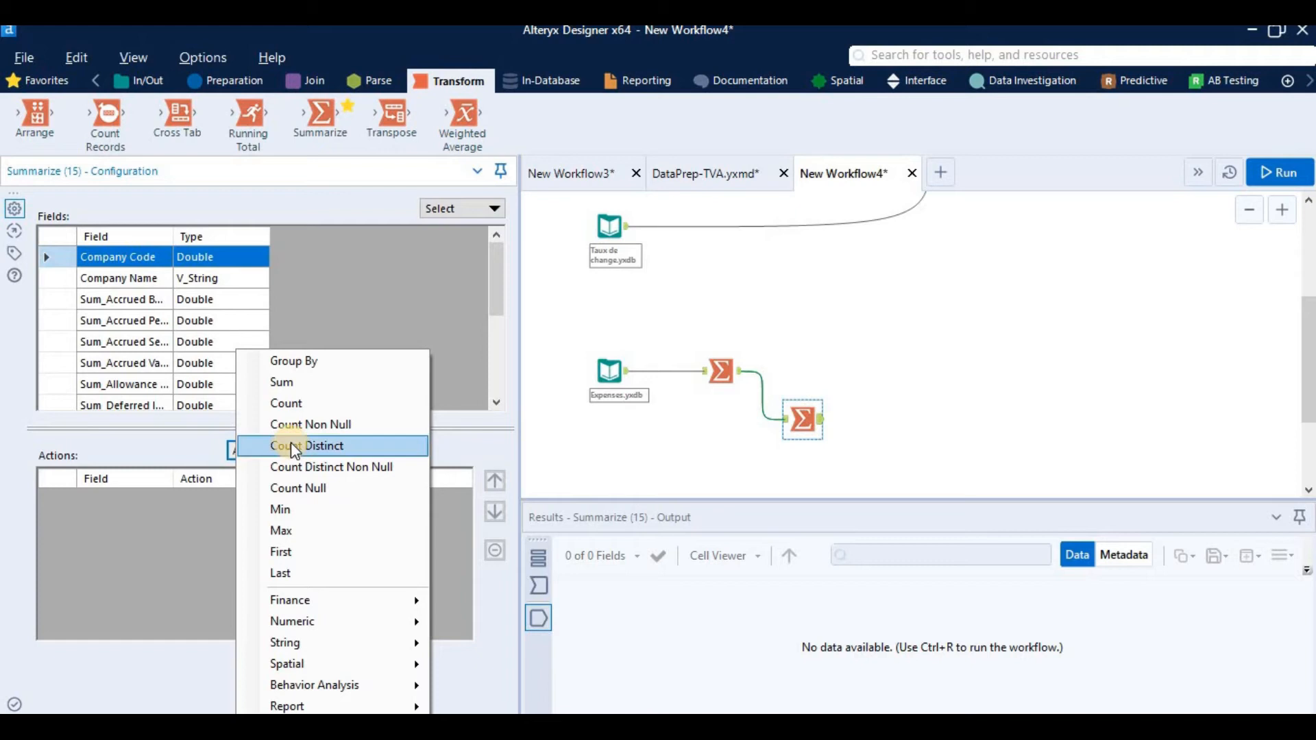
click(391, 445)
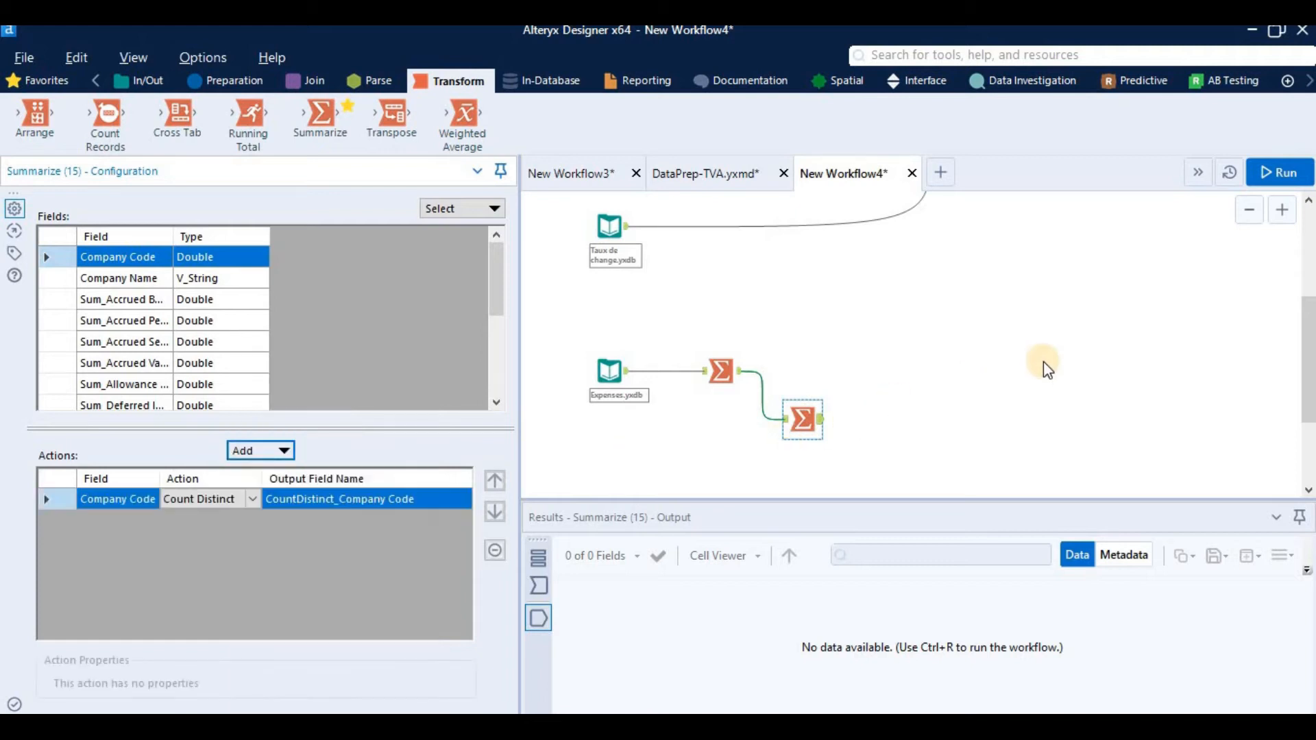
click(1279, 172)
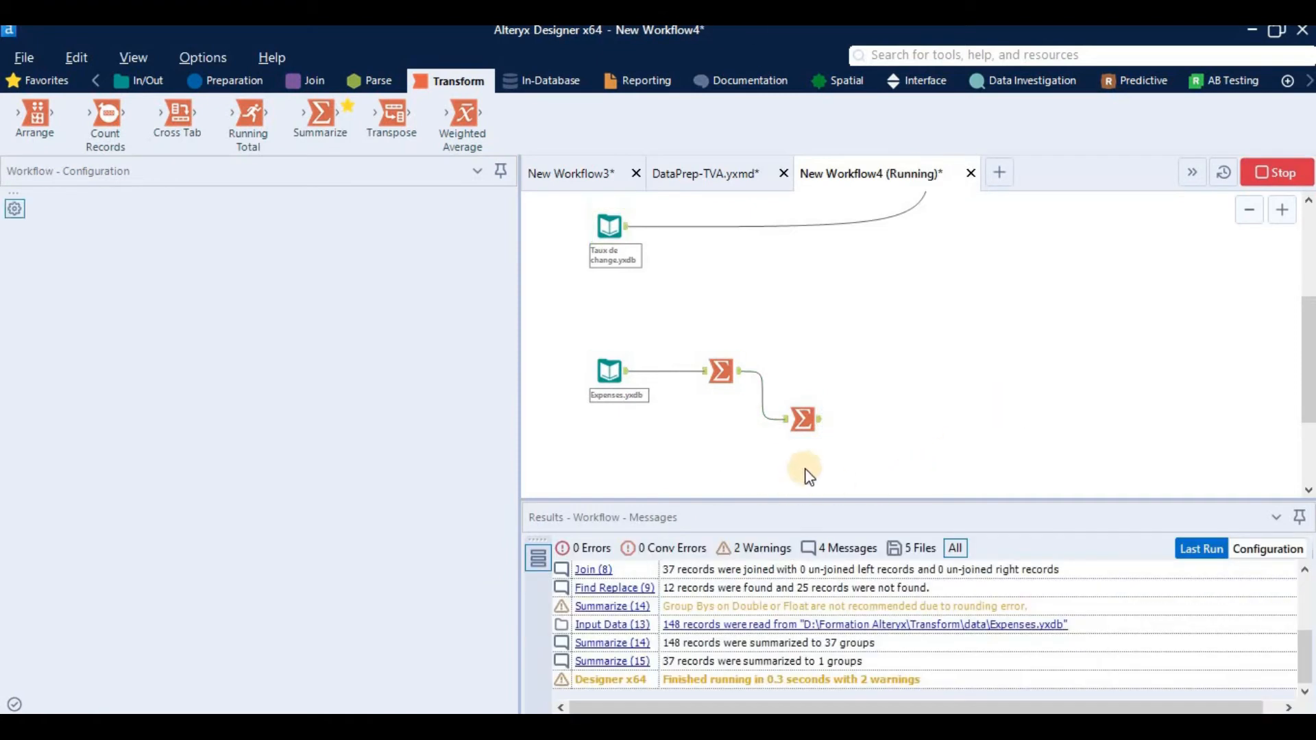
Step: Compare the distinct count of Company Code with the grouped records output by the first Summarize tool
click(833, 438)
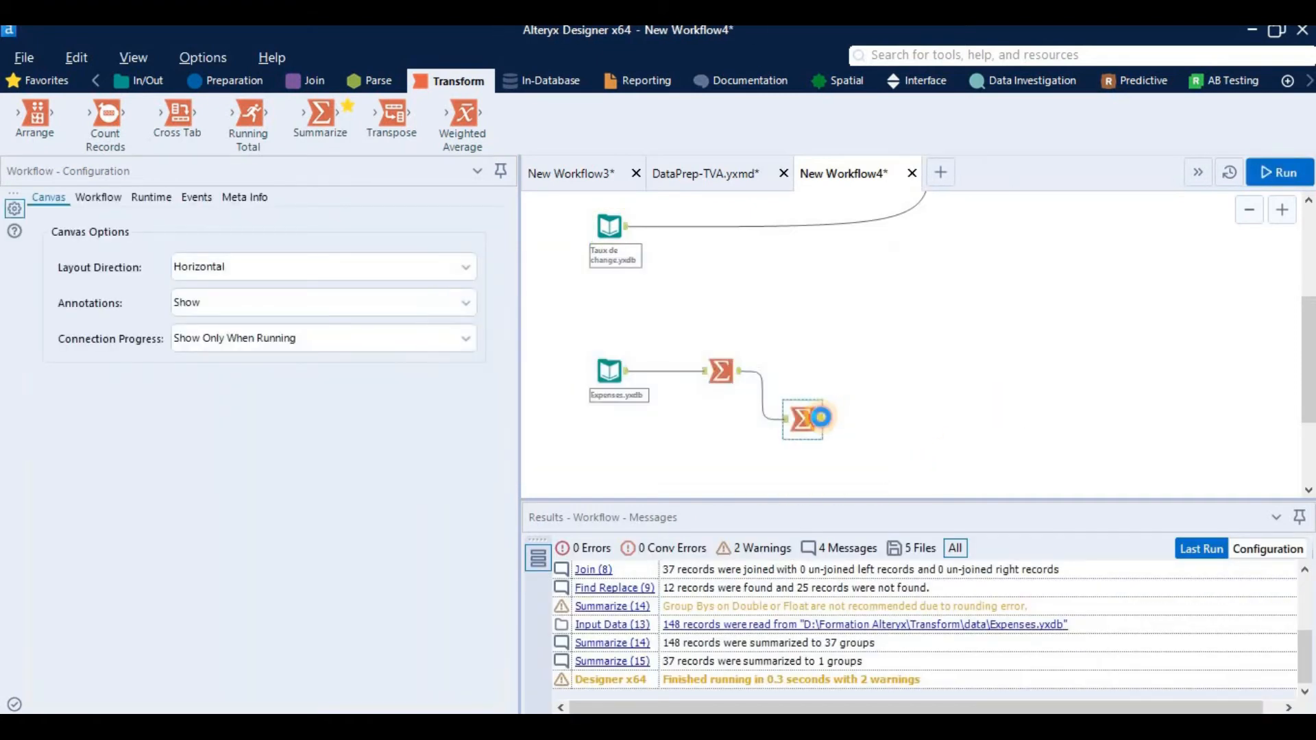
click(820, 414)
click(738, 380)
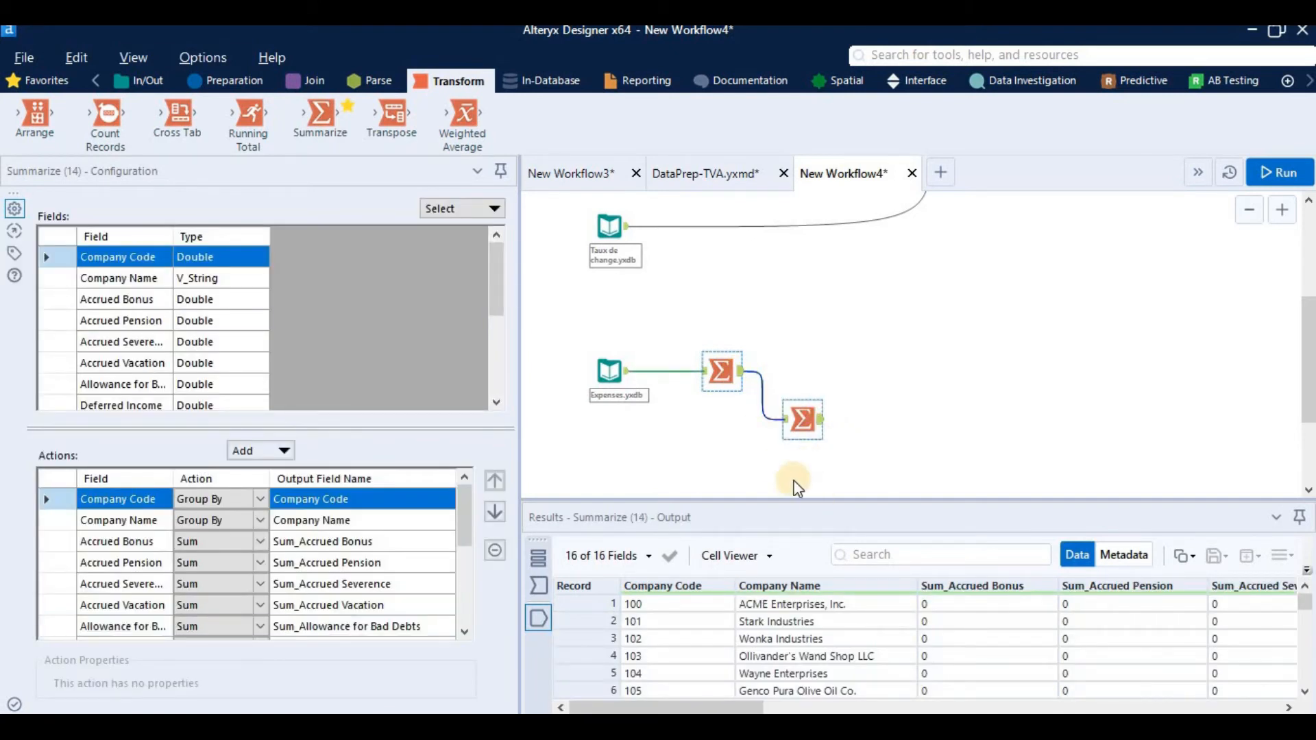
click(807, 429)
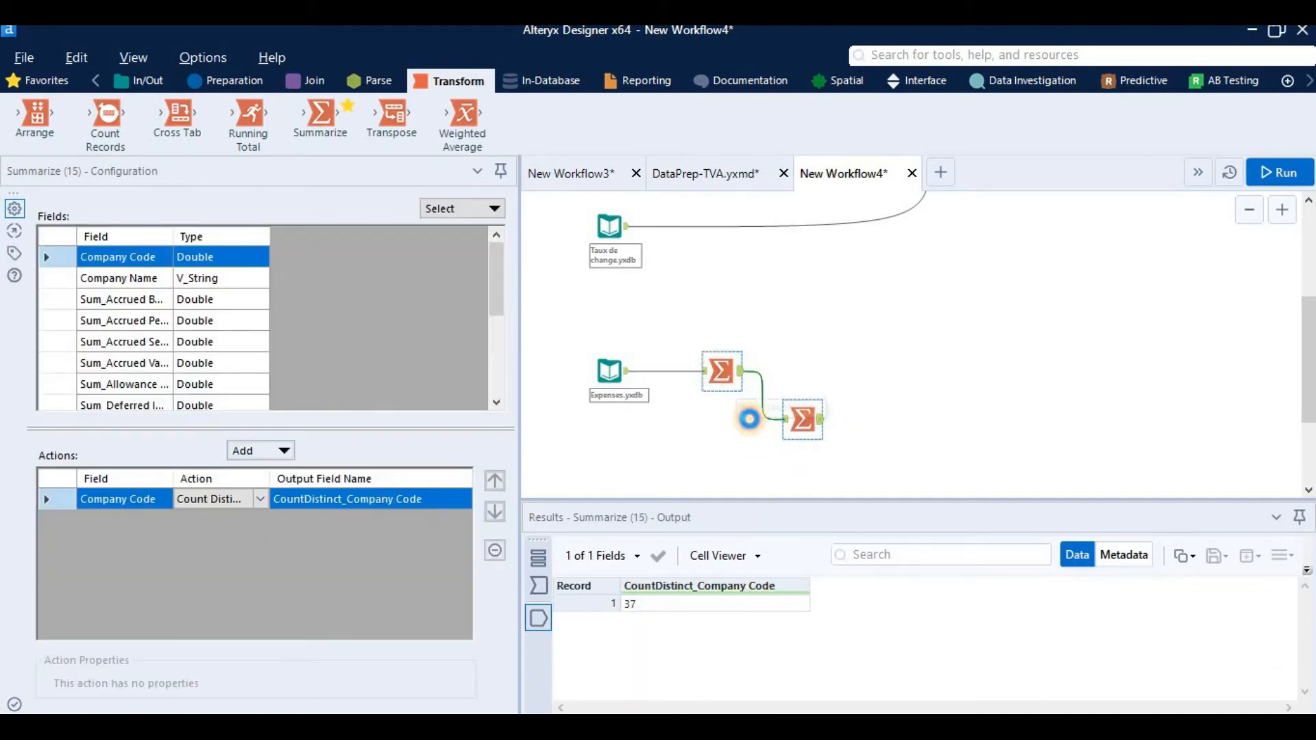
click(745, 378)
scroll(718, 655, down, 8)
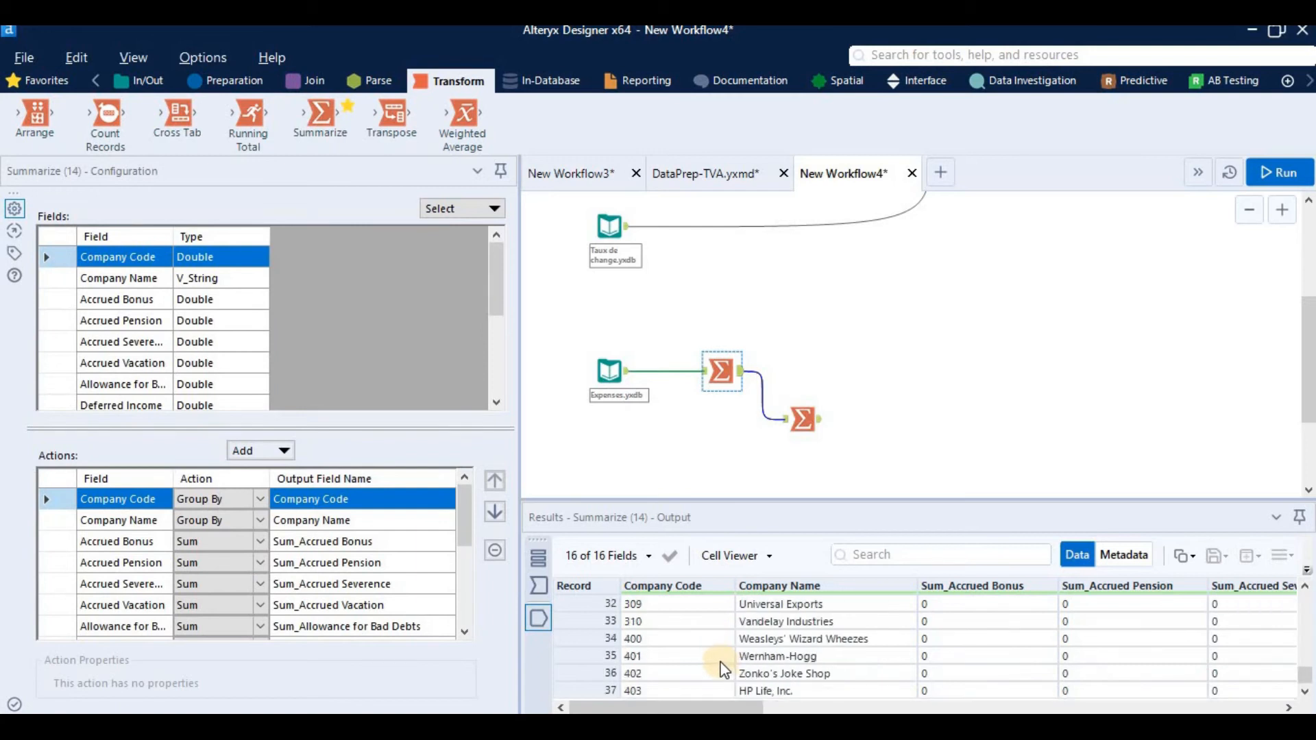
scroll(710, 681, up, 10)
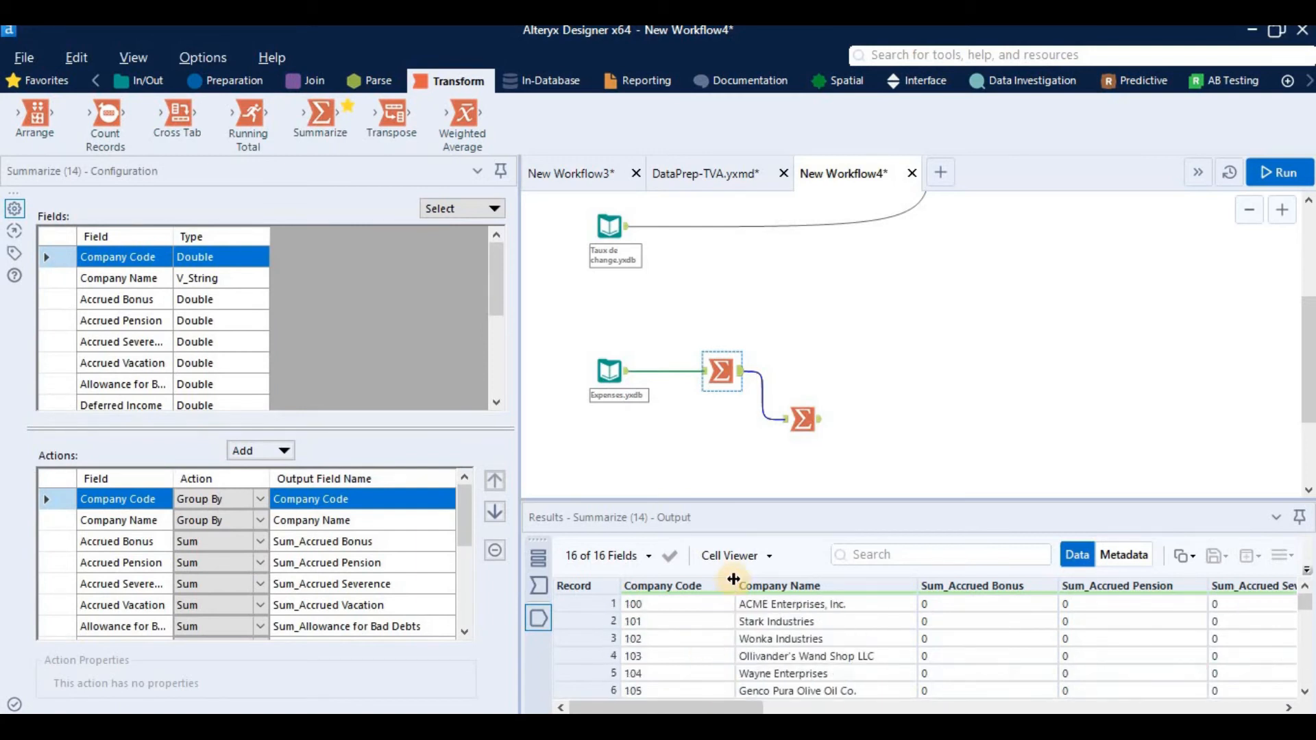
Step: Delete the Summarize tool that counts distinct company codes and reselect the first Summarize tool
click(802, 421)
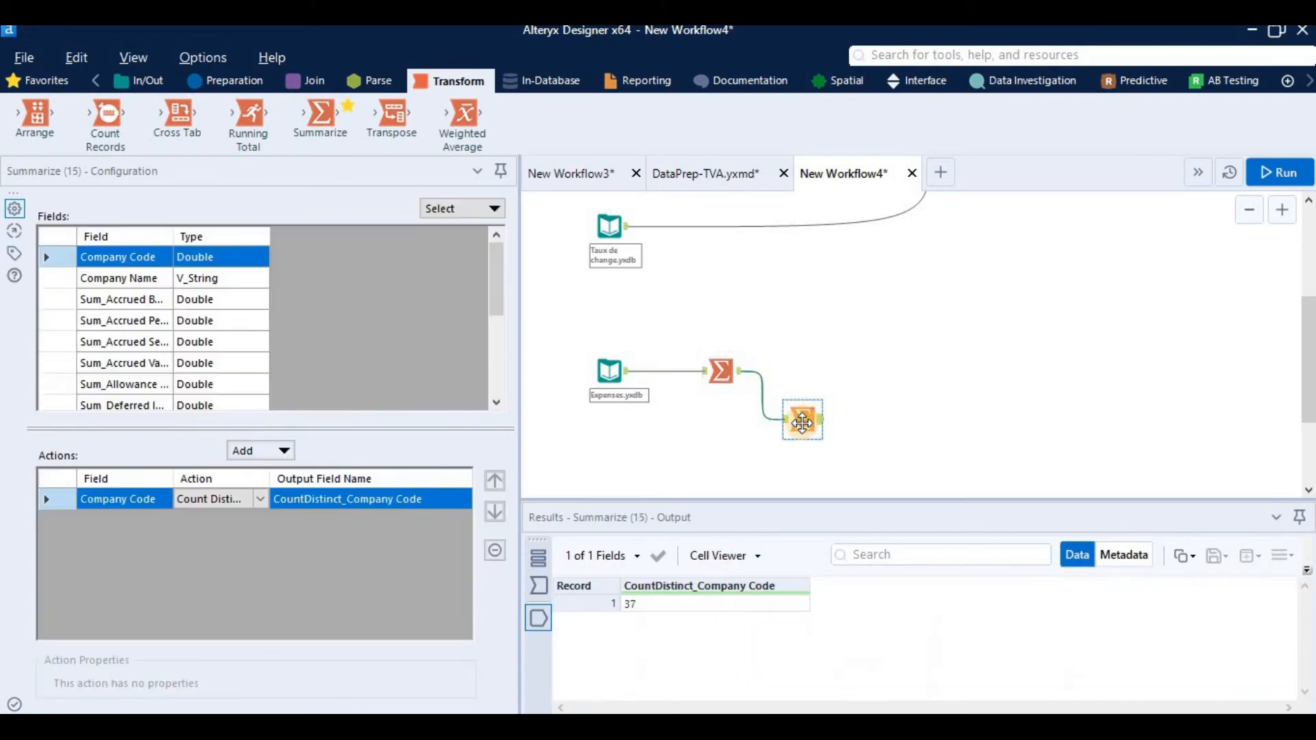
key(Delete)
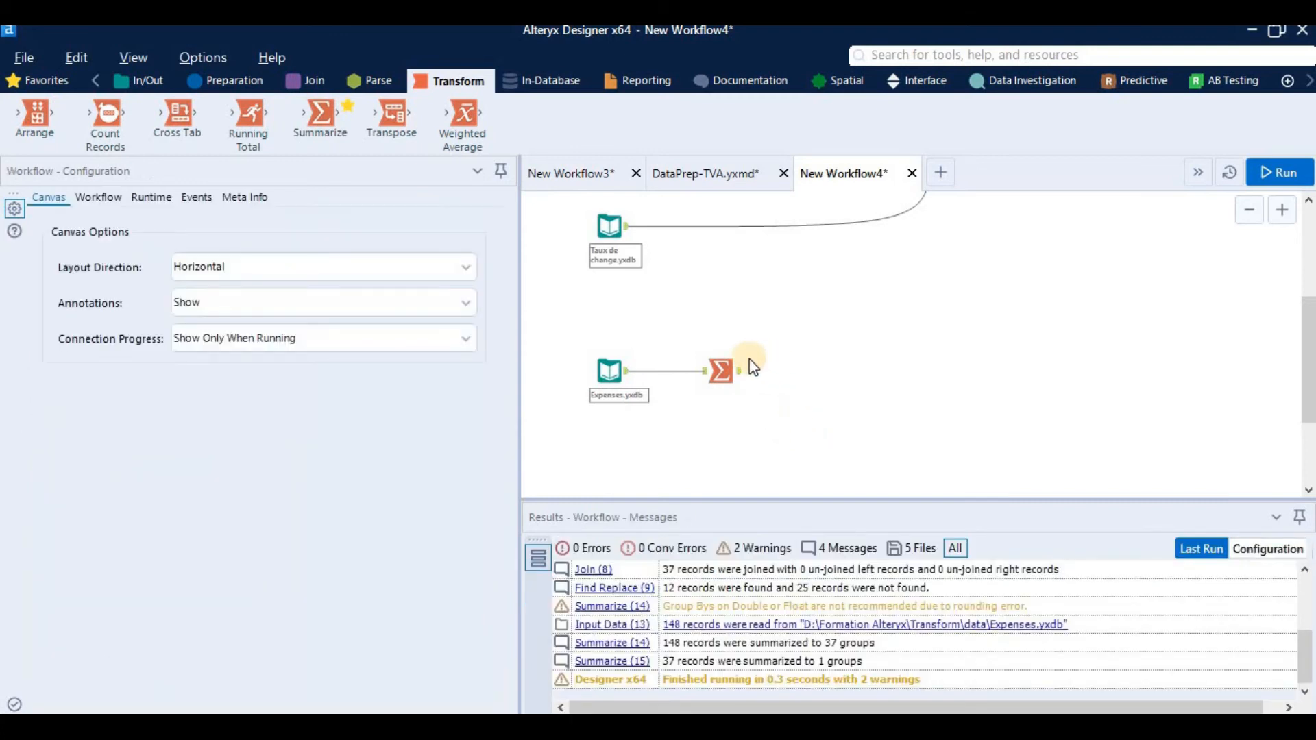
click(721, 370)
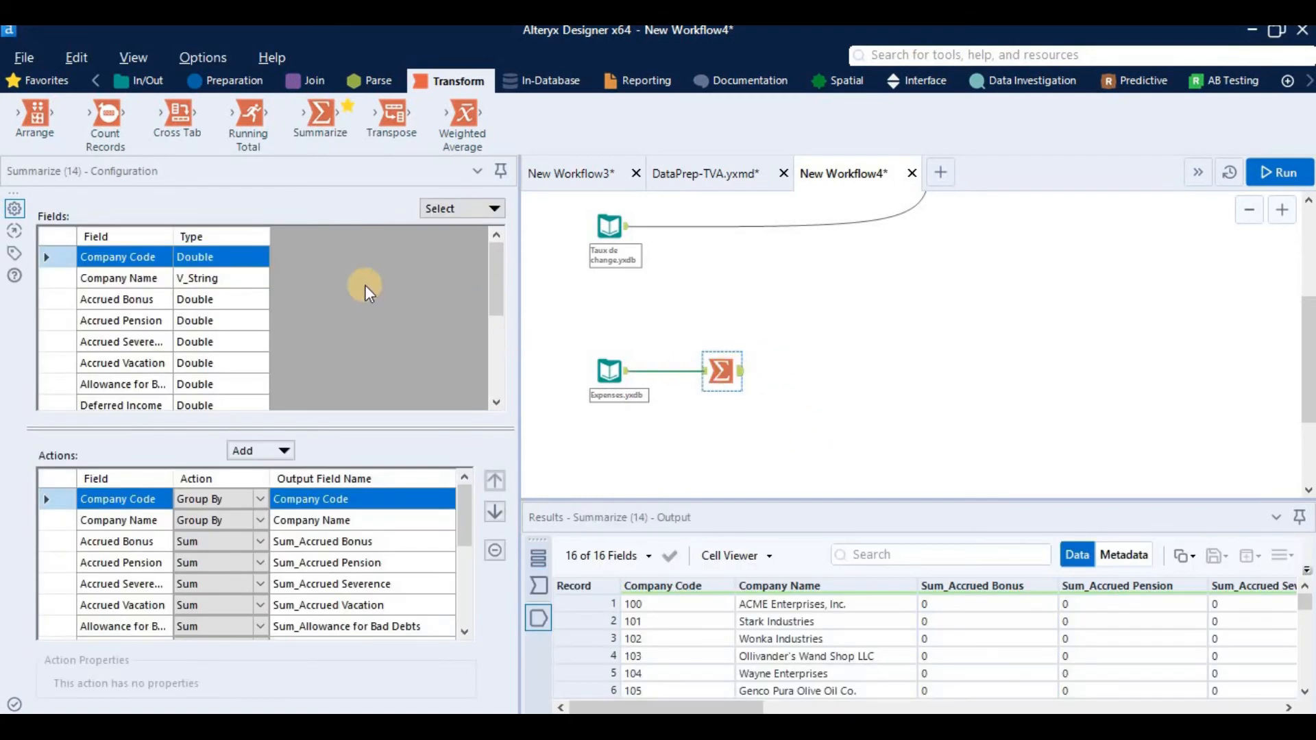
Step: Review the summarize actions available for the numeric Accrued Bonus field, including the Finance and Numeric groups
scroll(264, 308, down, 3)
scroll(262, 310, up, 3)
scroll(261, 310, down, 2)
scroll(240, 294, up, 2)
click(217, 299)
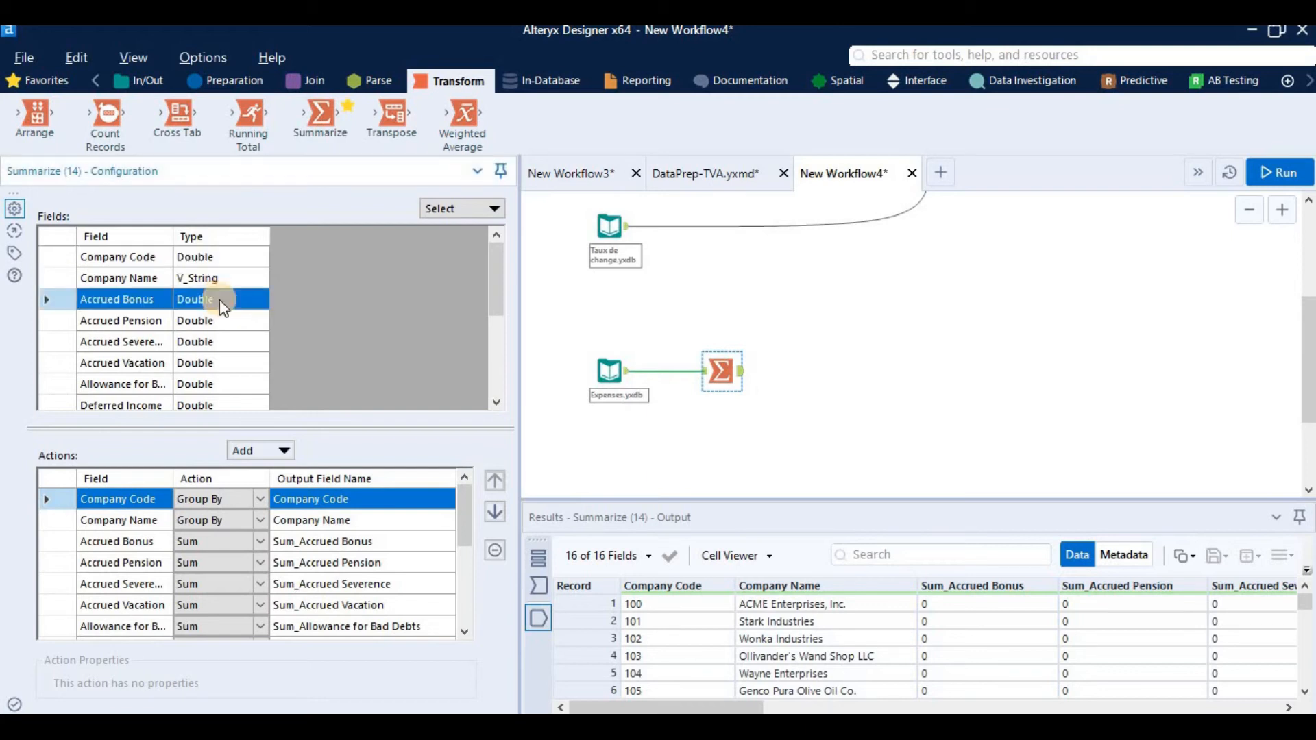
click(270, 456)
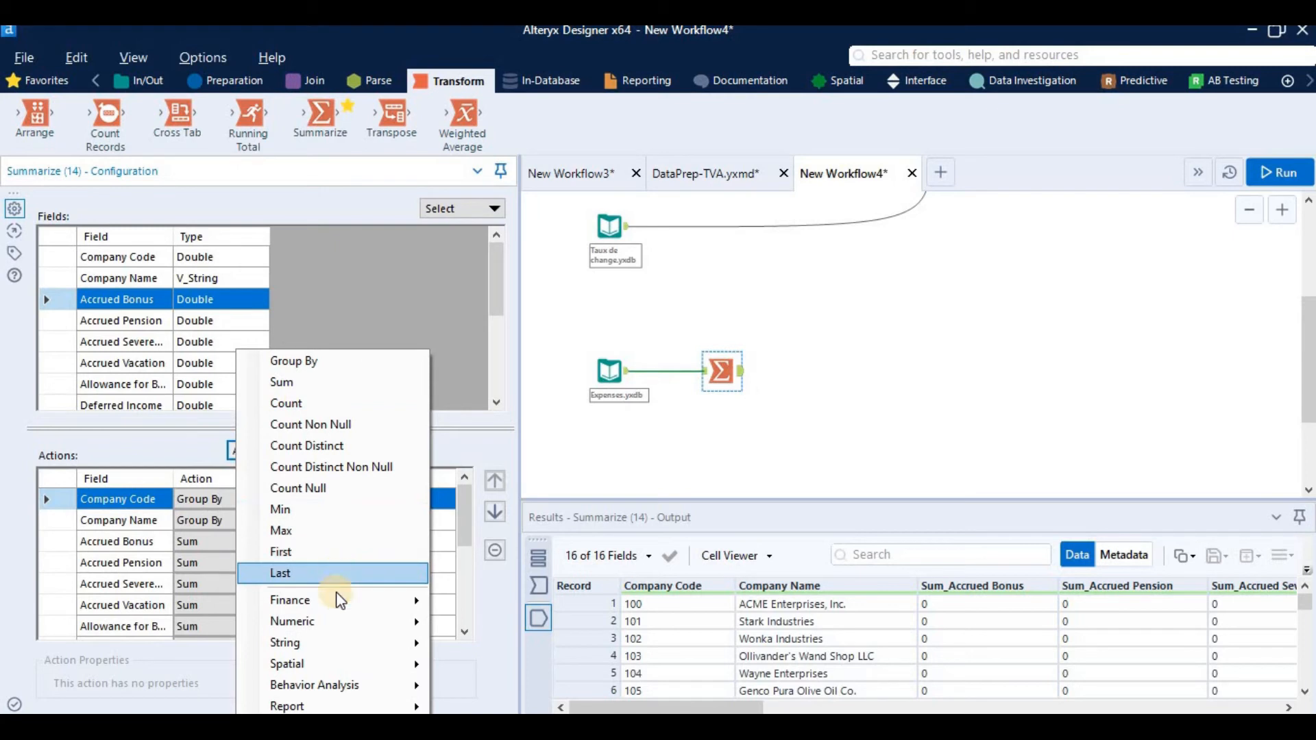
mouse_move(361, 603)
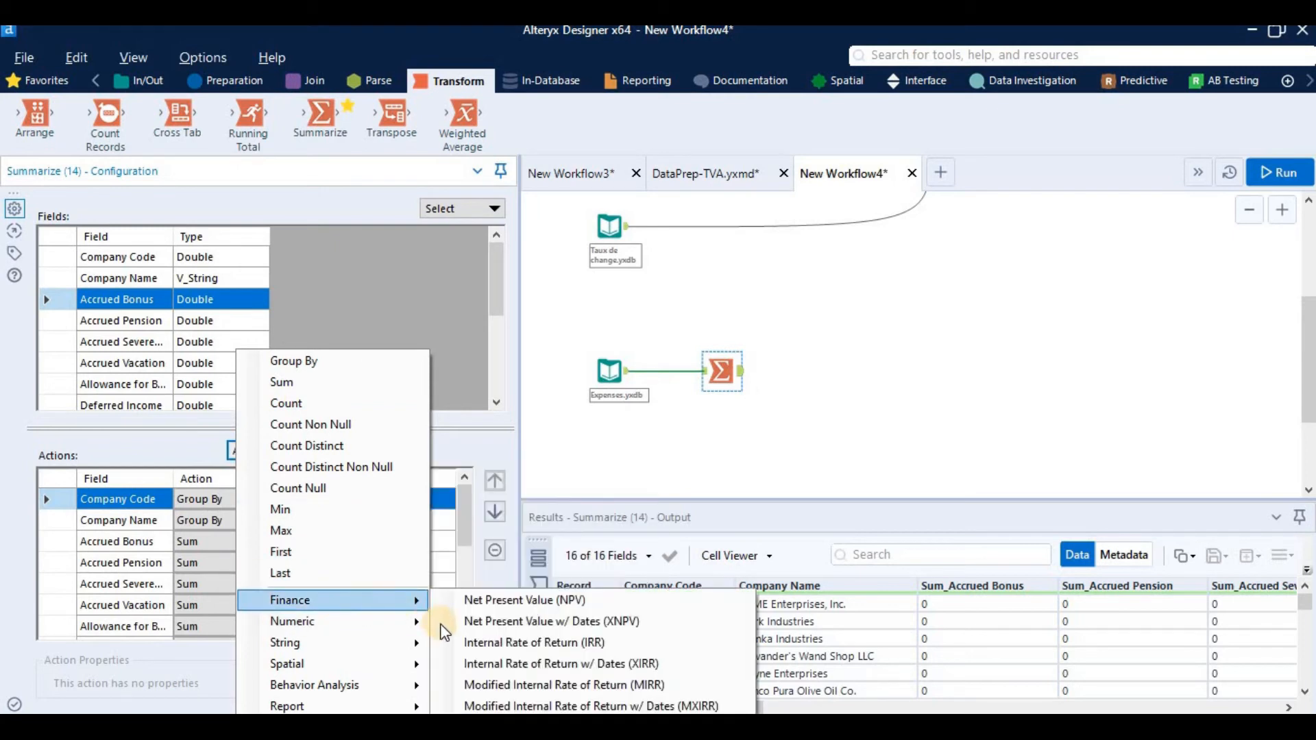
mouse_move(413, 624)
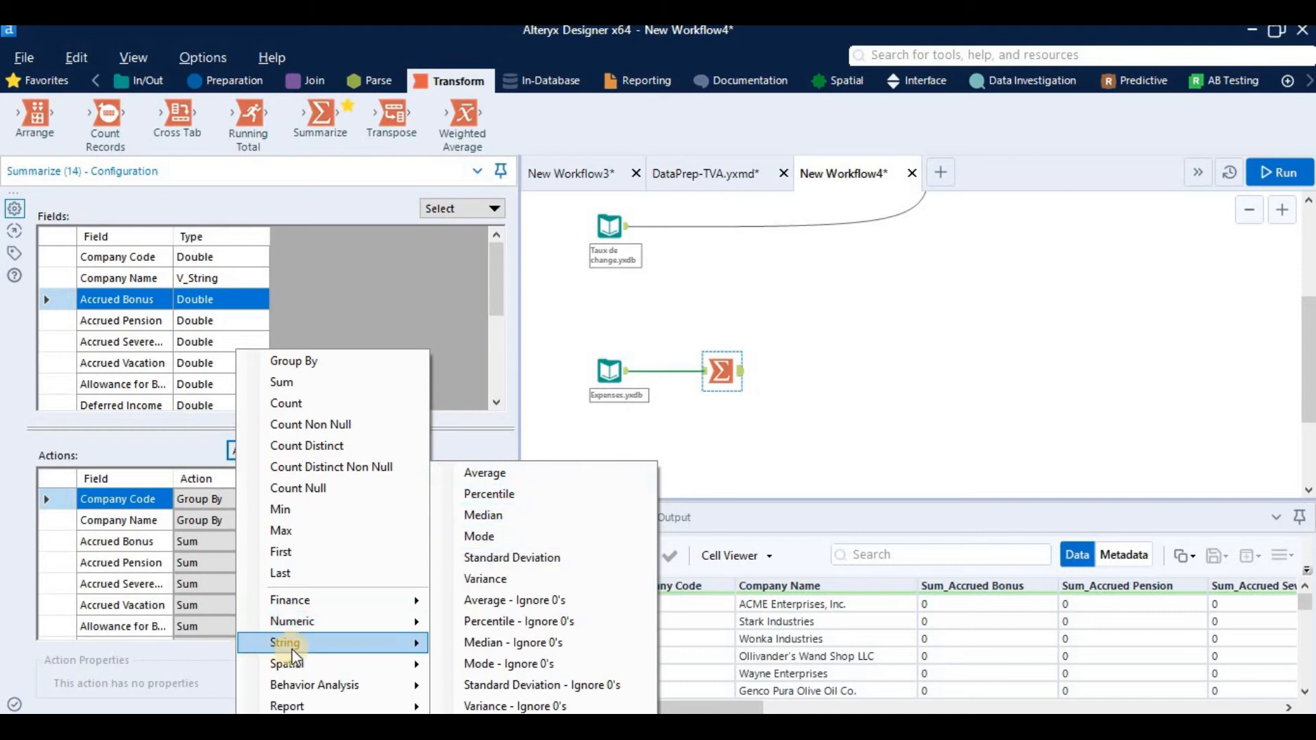
click(197, 296)
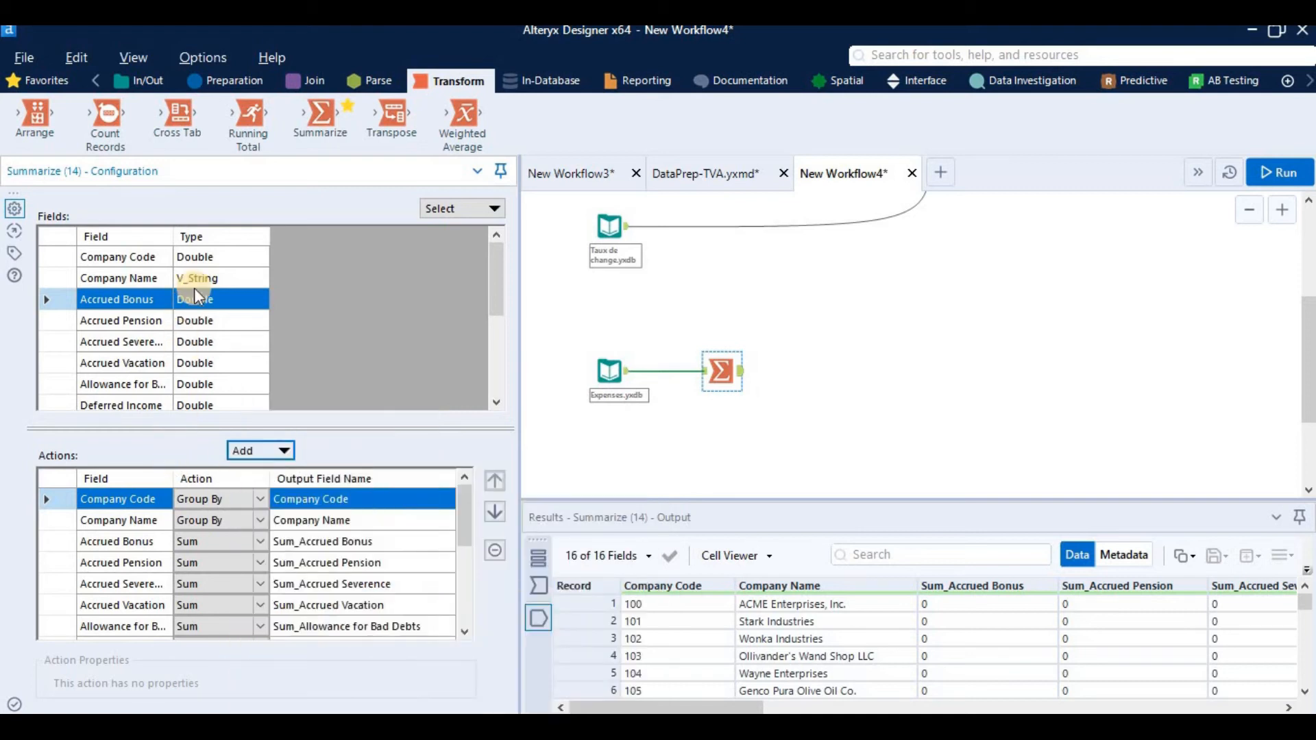
Step: Review which summarize actions are available for the text field Company Name, and leave without adding one
click(195, 279)
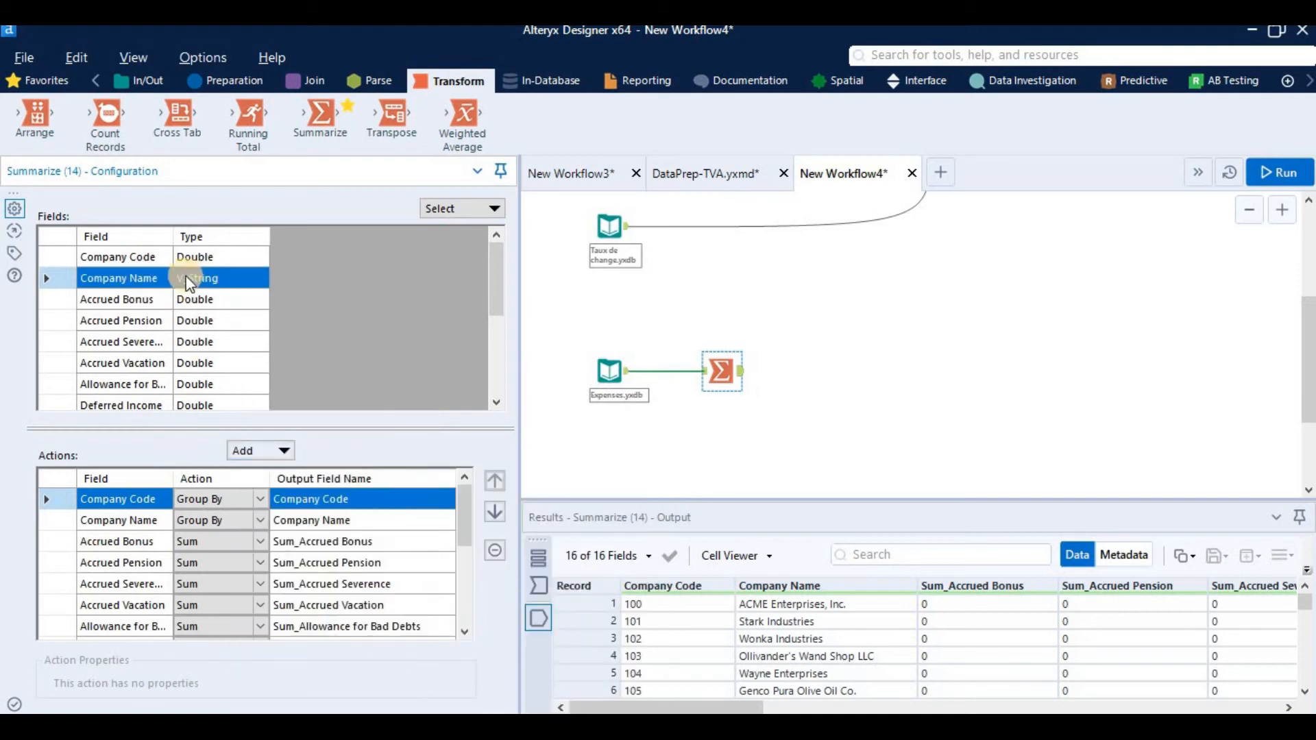
click(282, 453)
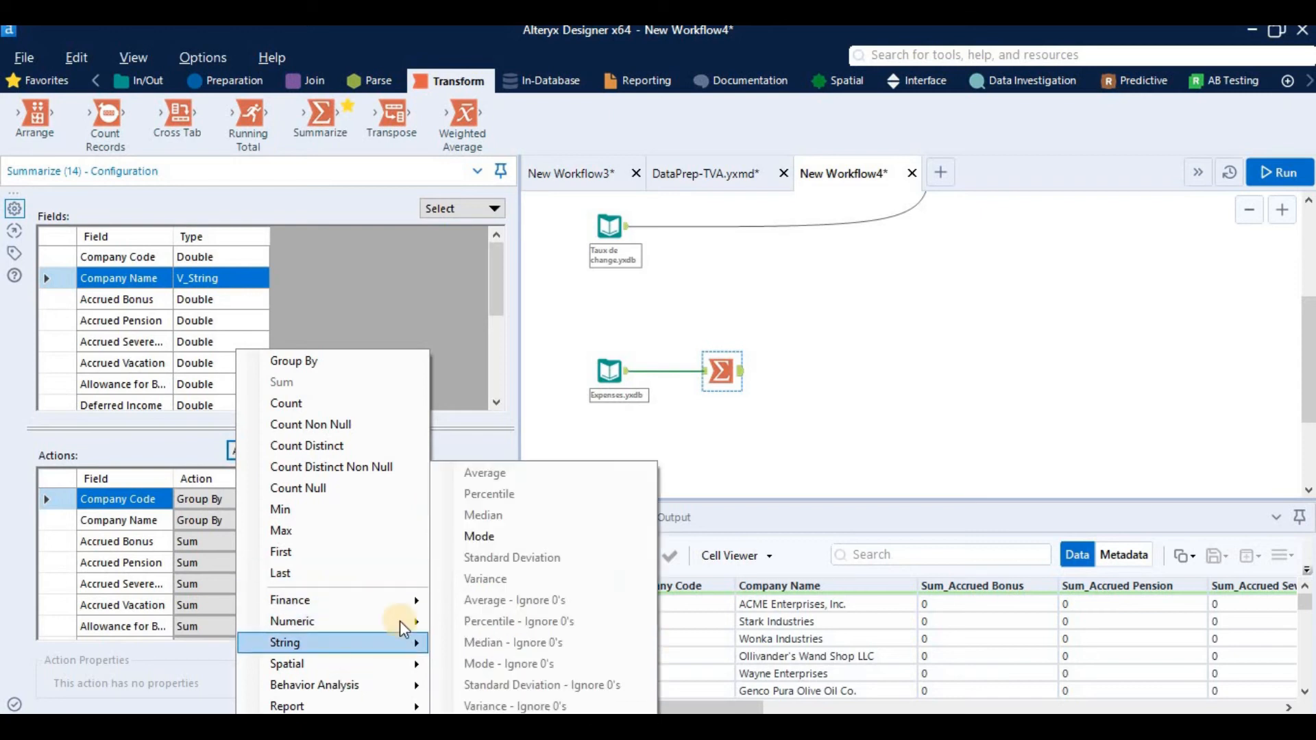
click(726, 461)
Step: Review the output field names of the Summarize actions, from Company Code through the "Sum_" prefixed expense fields
scroll(879, 340, up, 2)
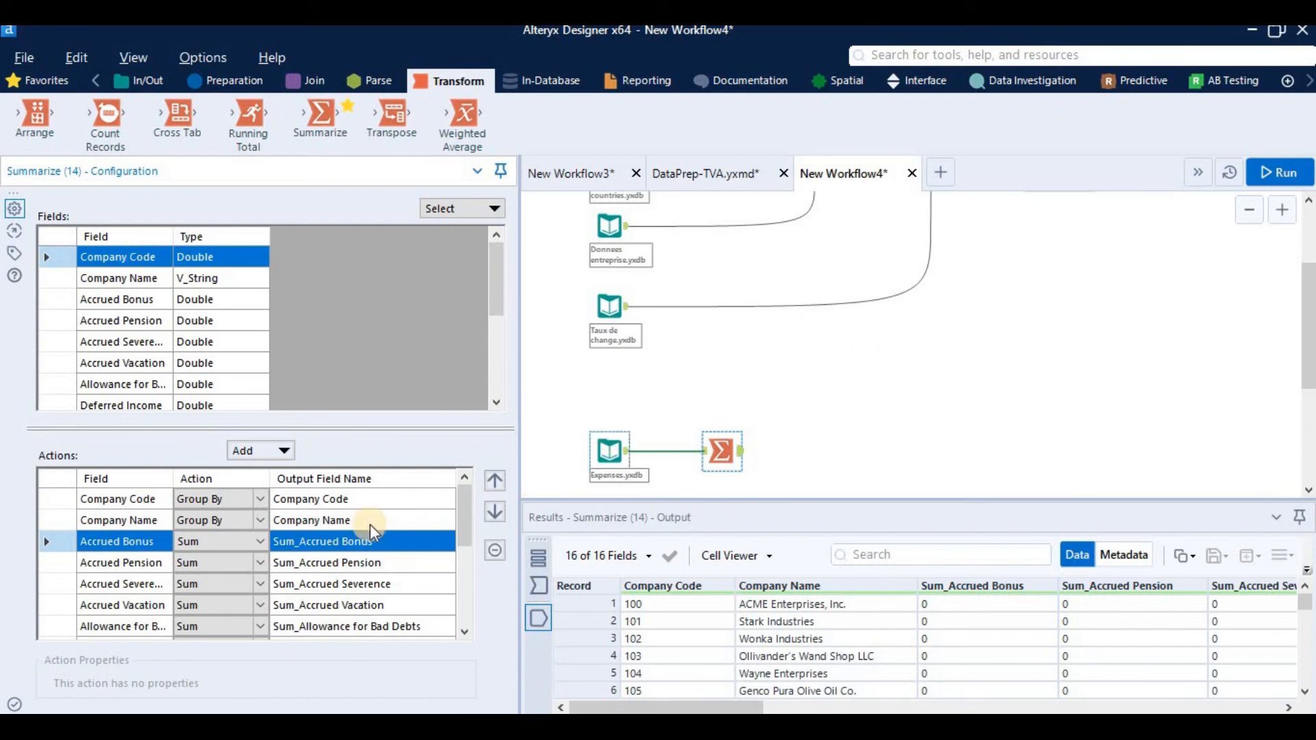
drag(460, 522, 434, 526)
click(360, 544)
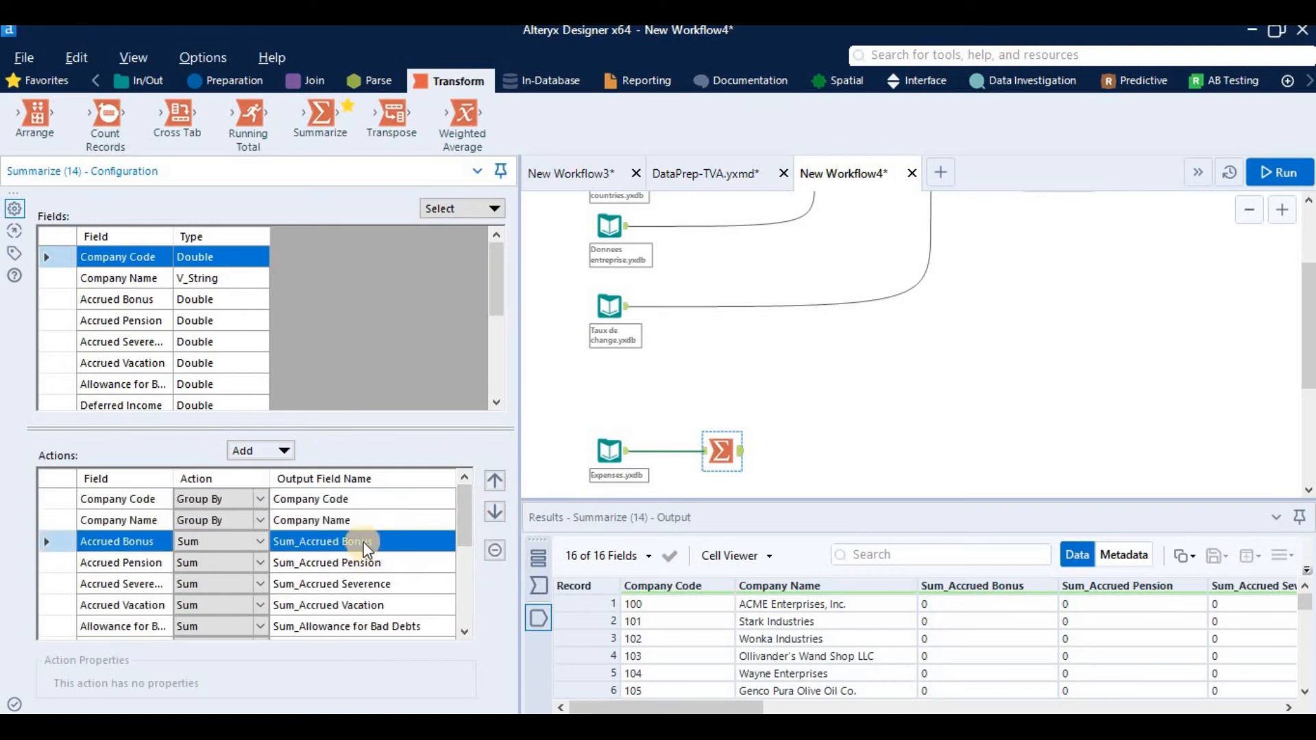
click(305, 544)
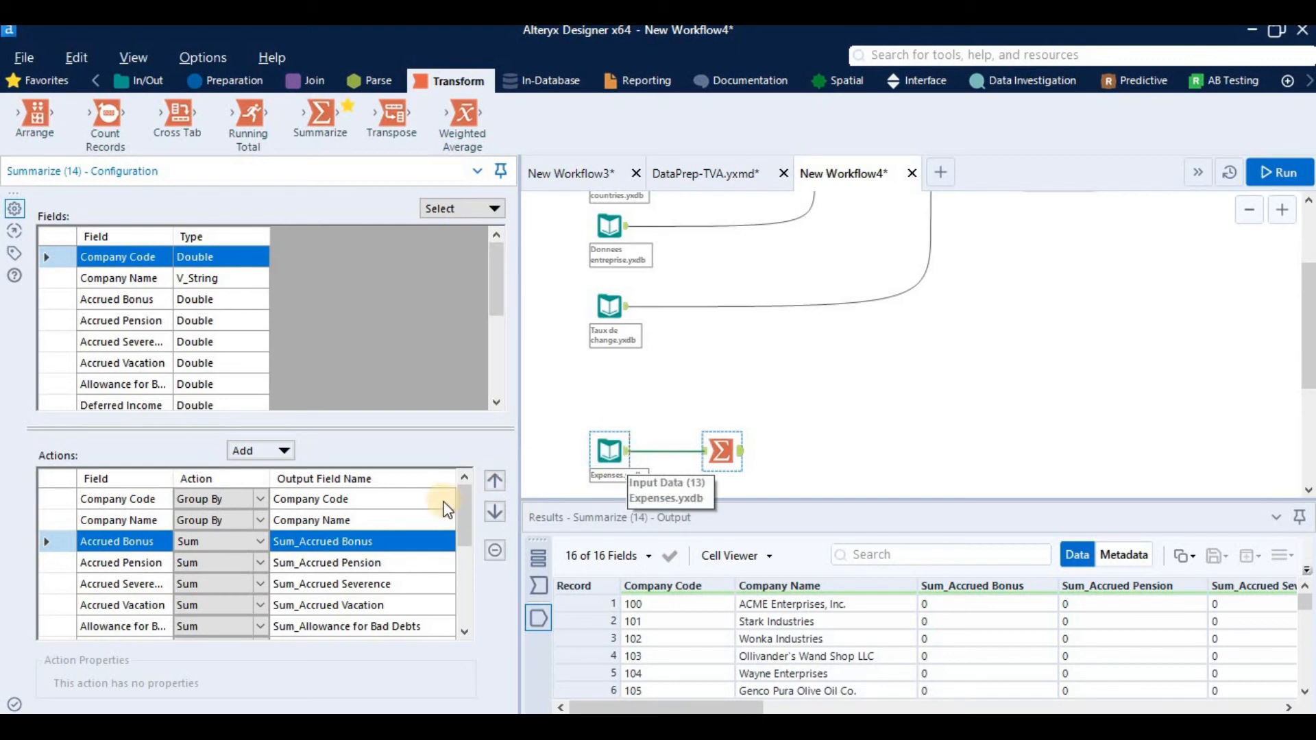
drag(461, 527, 472, 615)
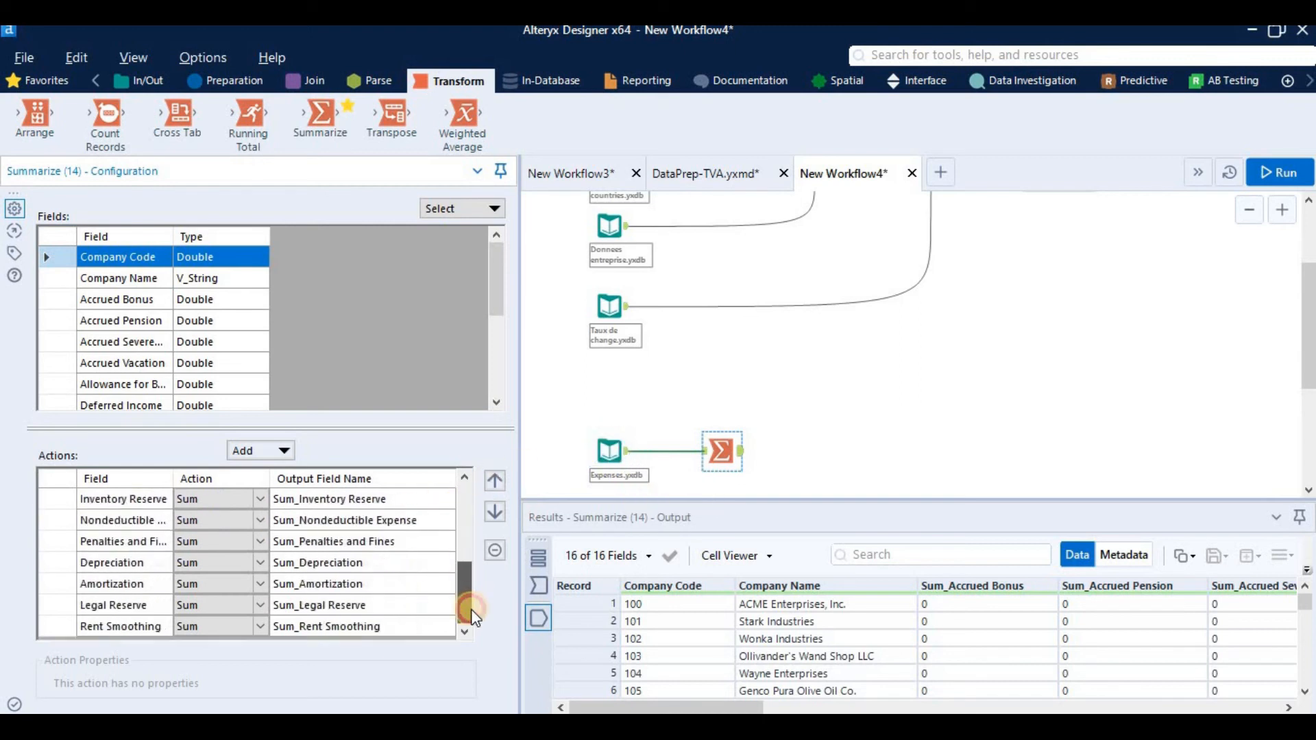
drag(468, 537, 472, 500)
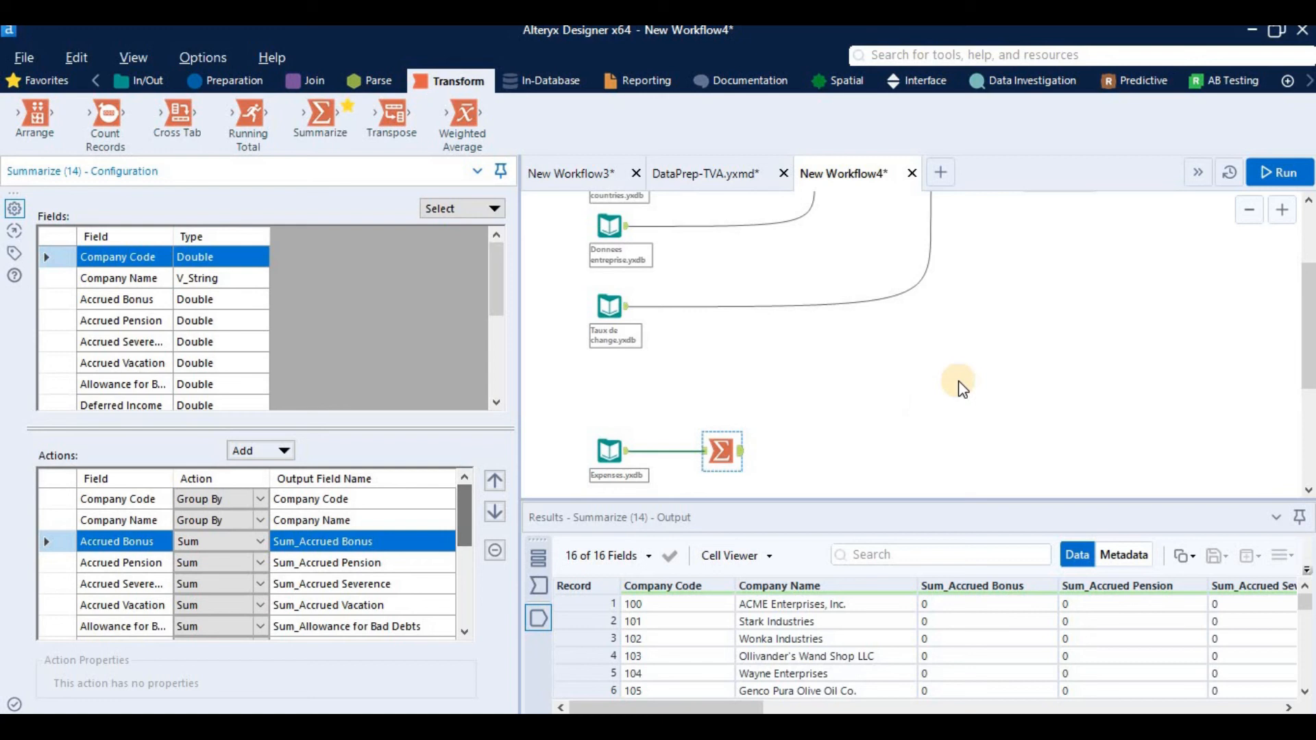
ctrl+click(287, 568)
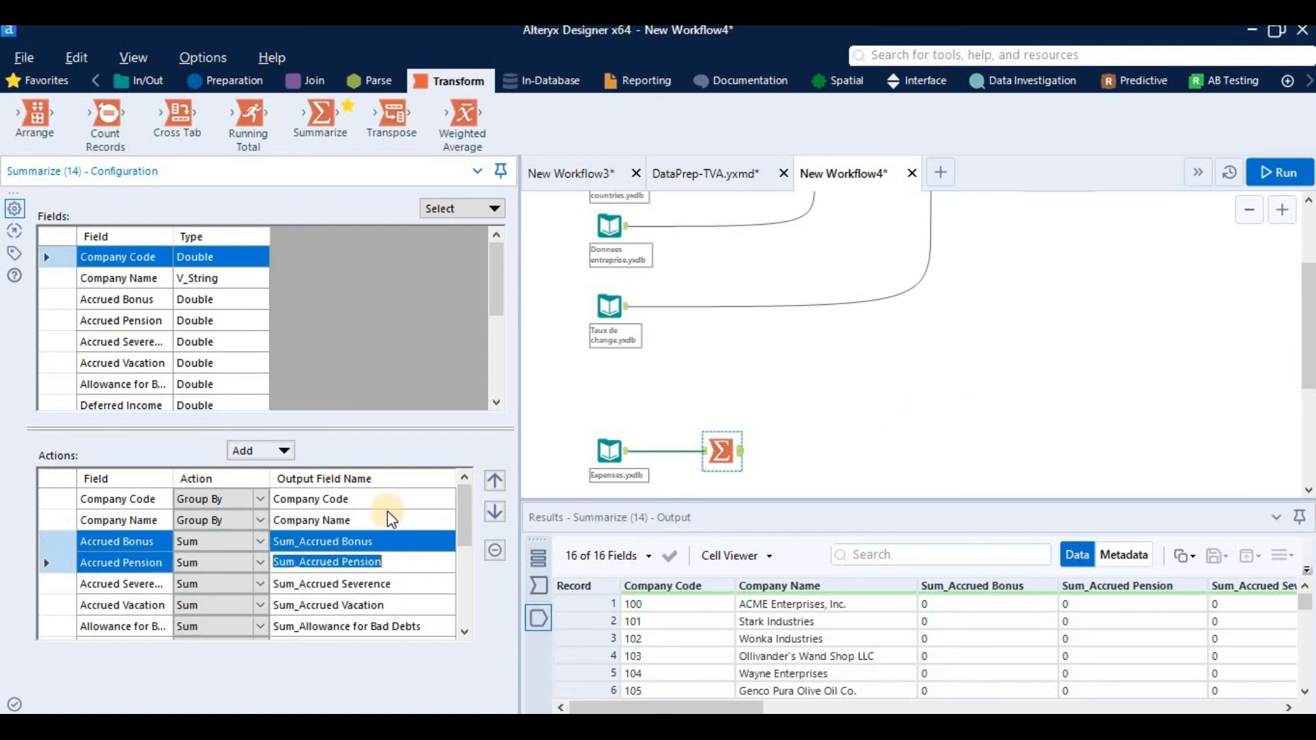
Step: Add a Select tool after the Summarize tool and remove the "Sum_" prefix from all summed expense field names
click(226, 80)
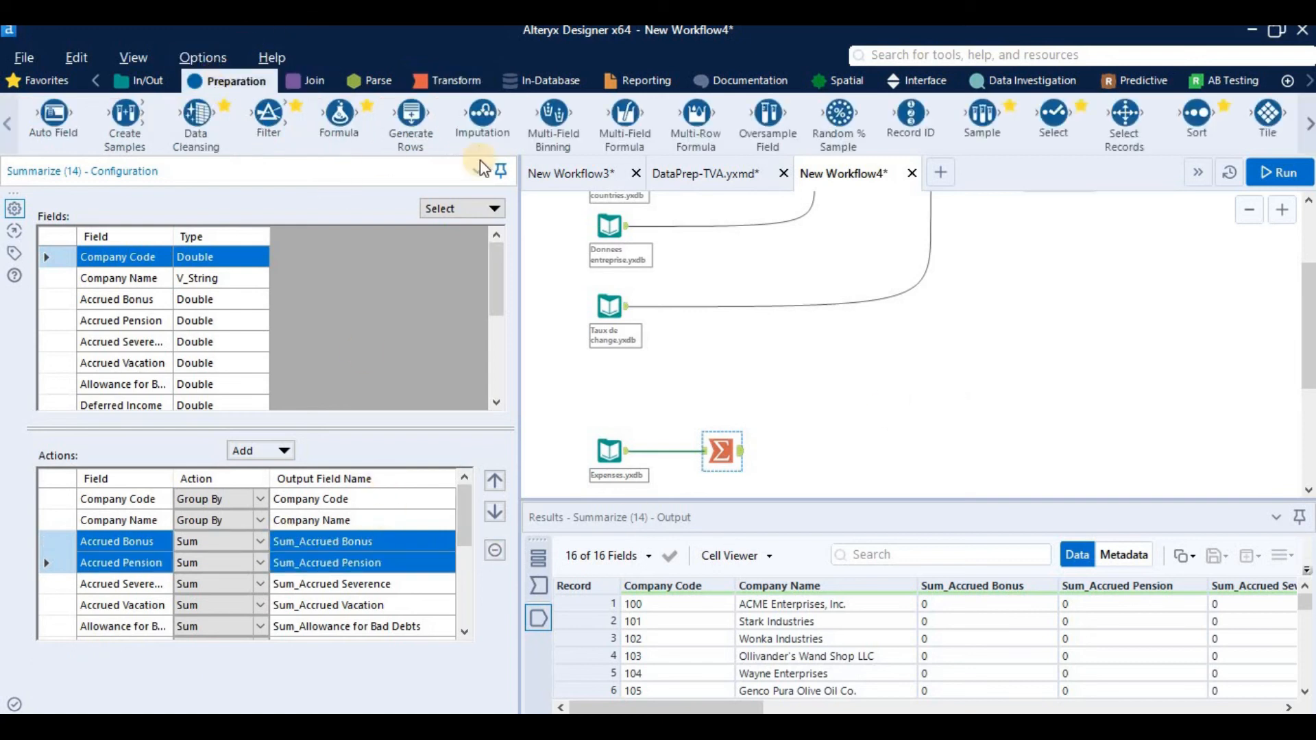
drag(1056, 118, 786, 450)
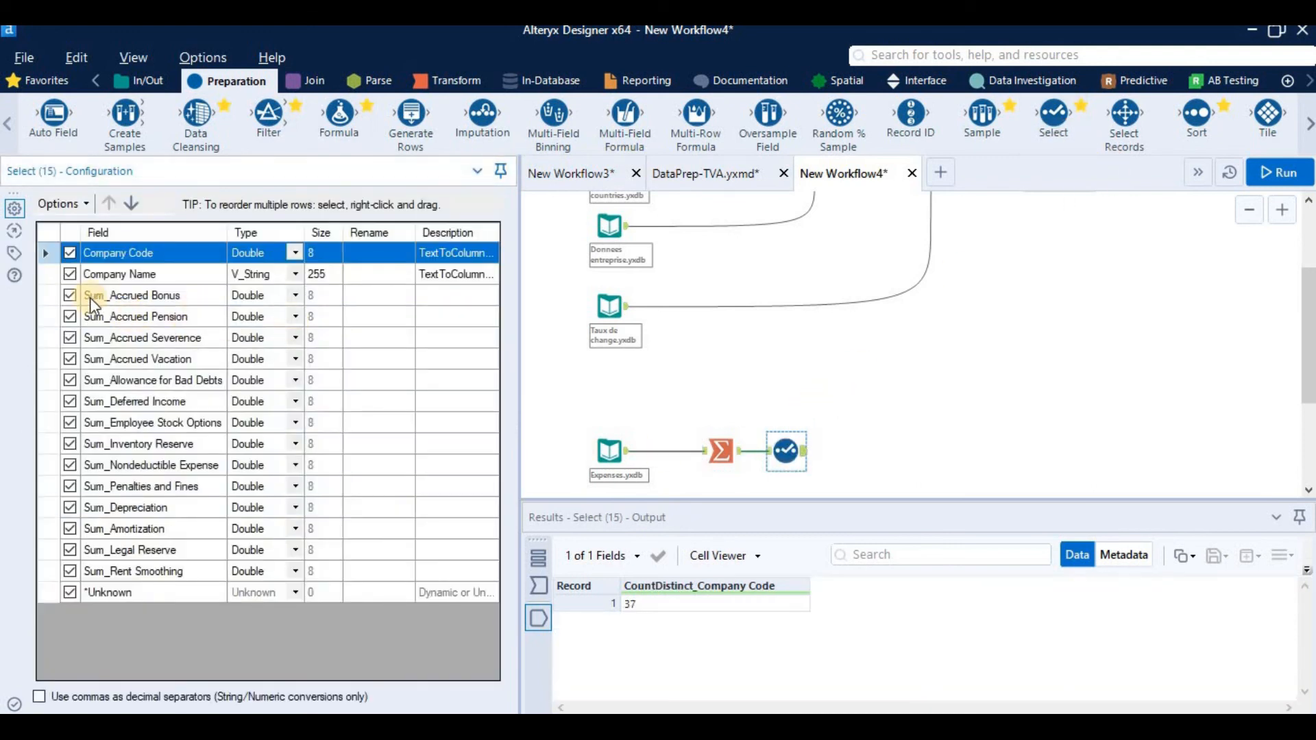
drag(44, 295, 7, 572)
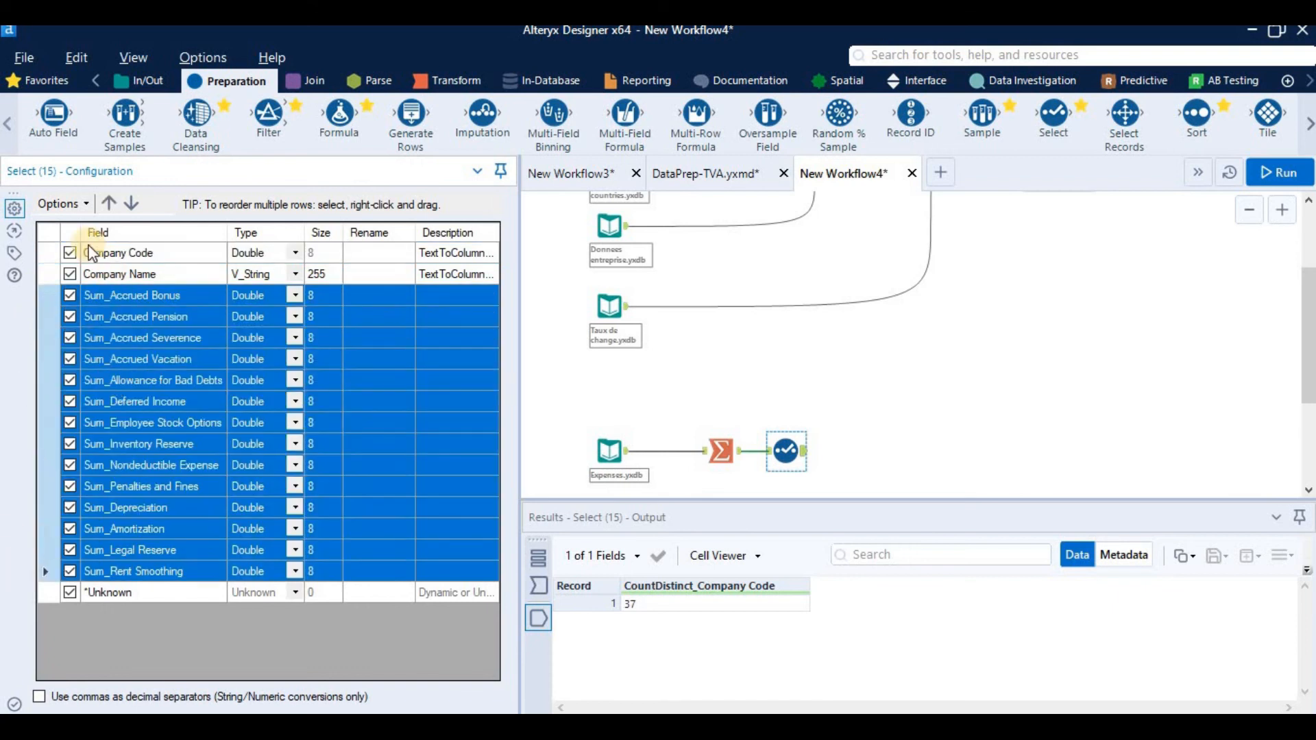
click(76, 206)
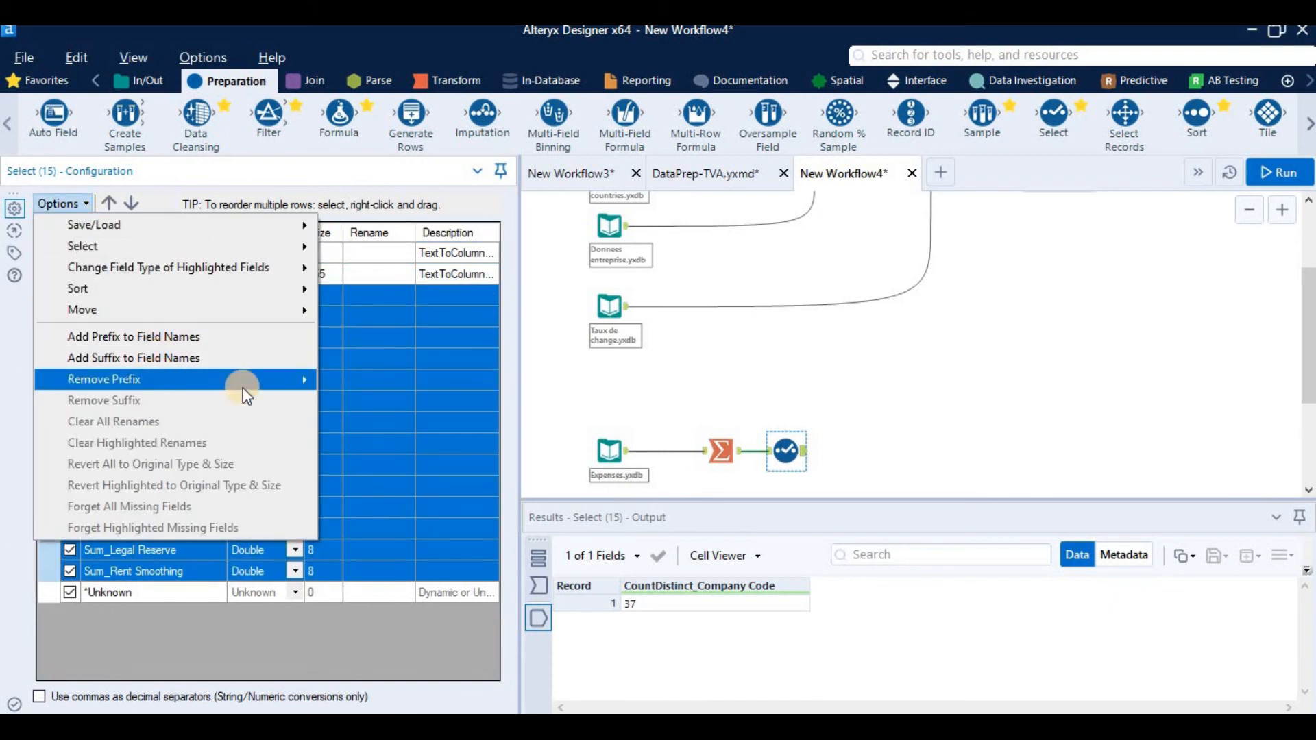
mouse_move(242, 381)
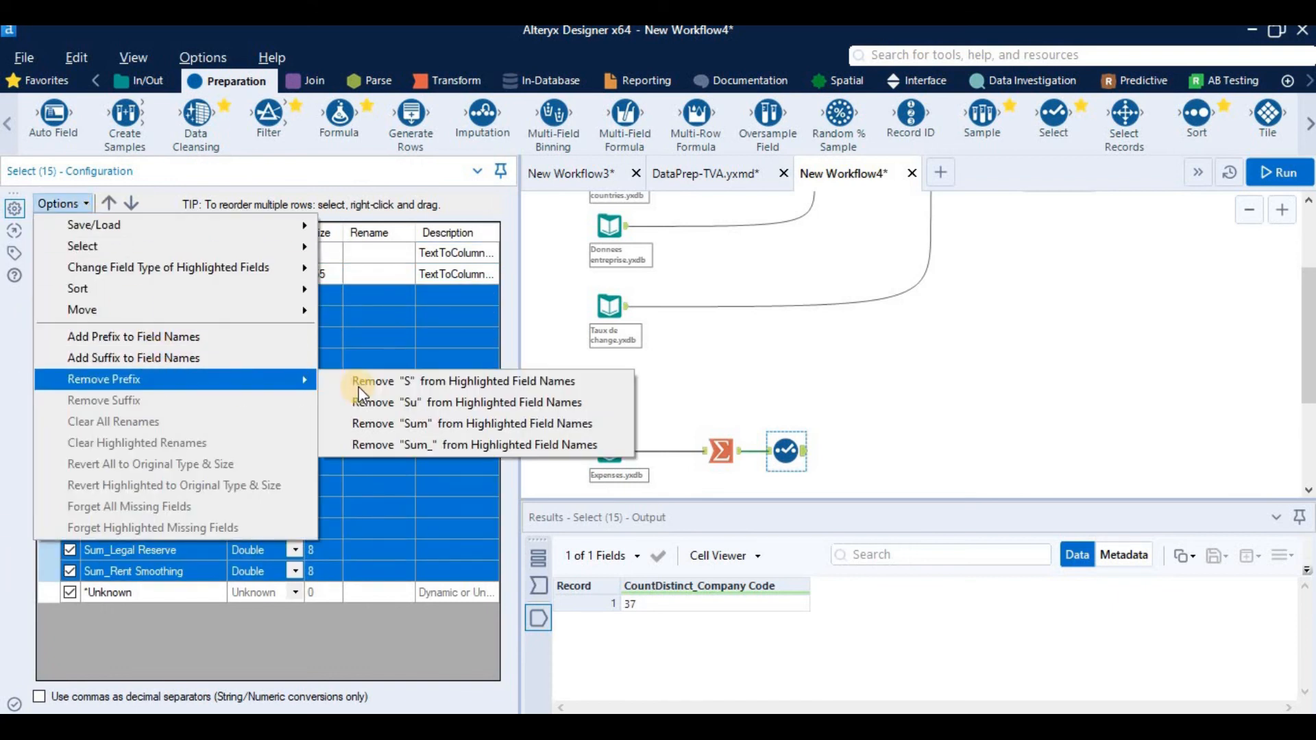
click(511, 447)
Step: Reopen the Select tool's configuration and check the new names of the summed expense fields
click(1165, 363)
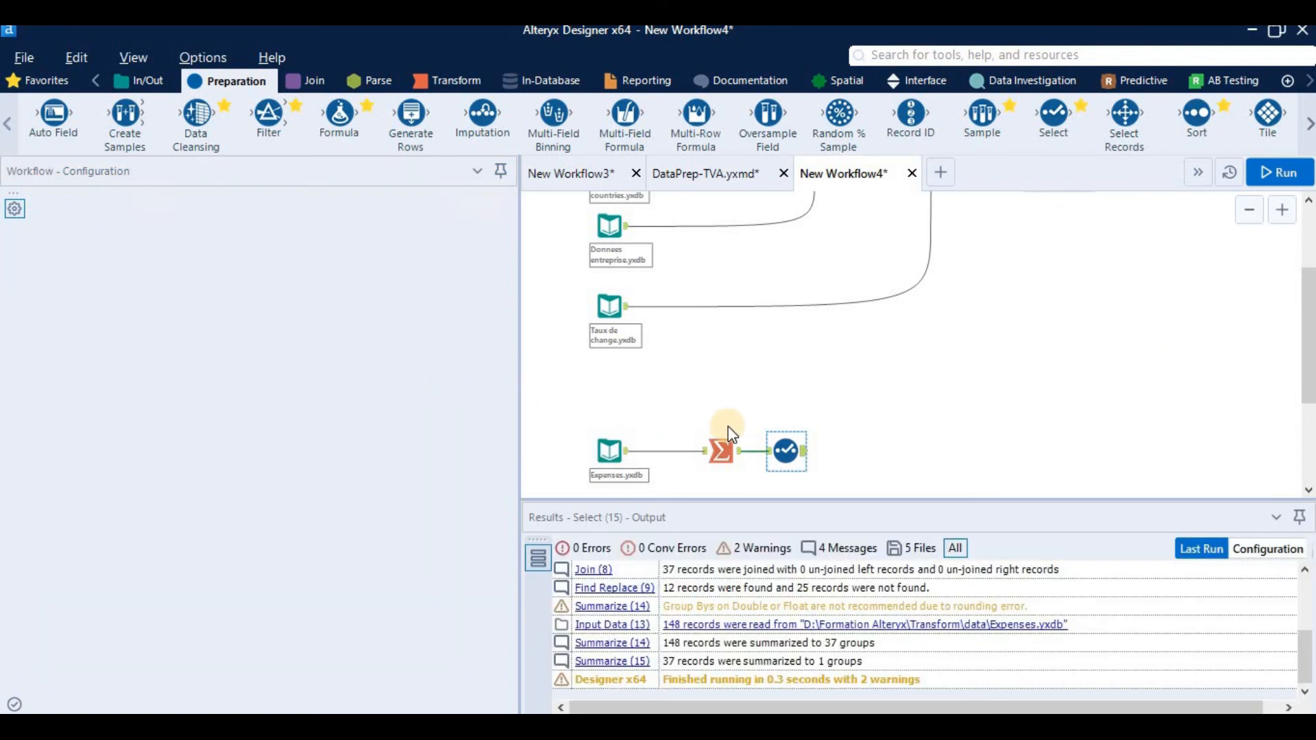
click(788, 452)
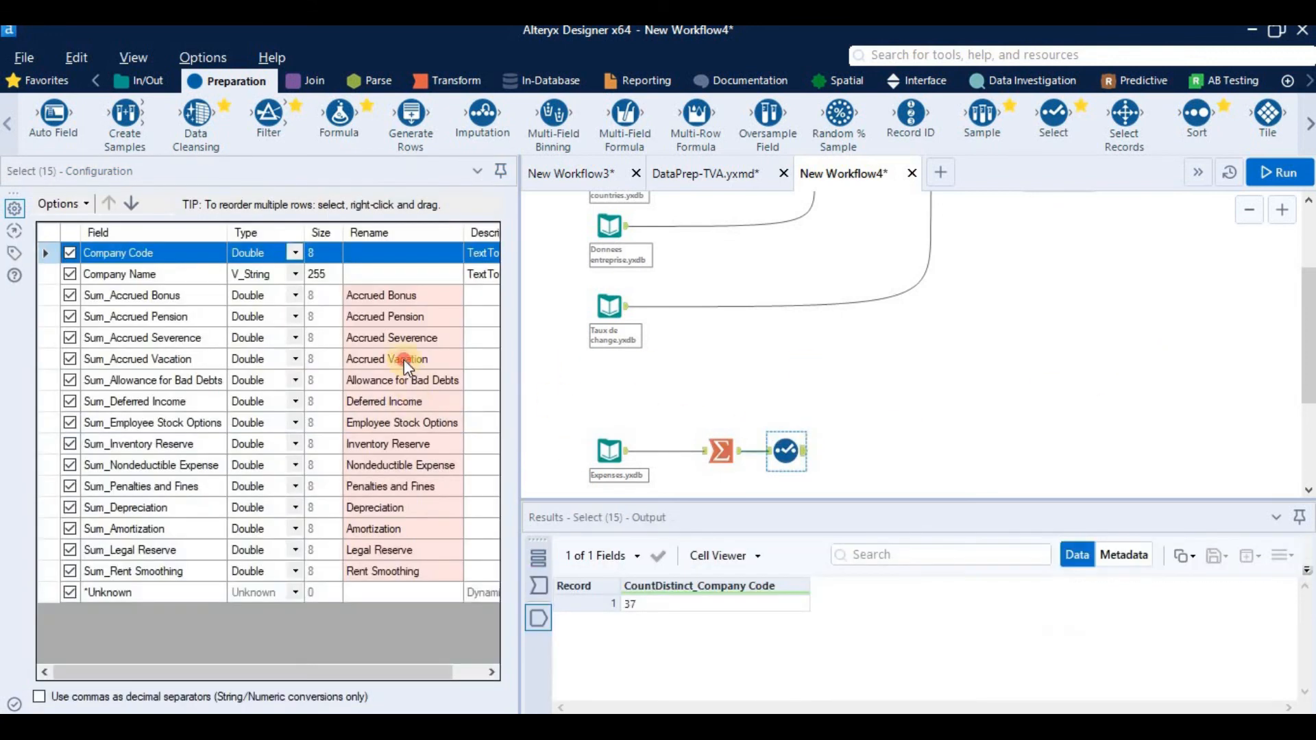
click(404, 360)
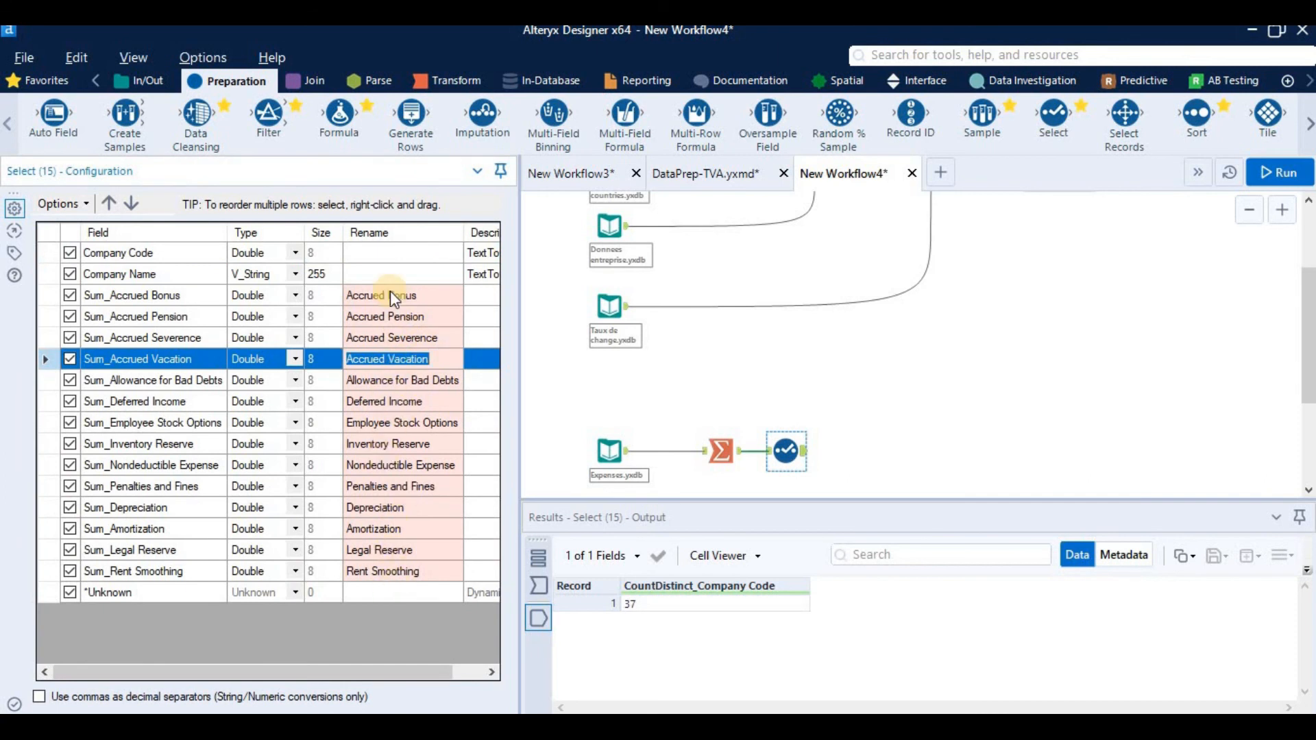
Step: Return to the Summarize tool and review its field list and bulk selection options by data type, without choosing one
click(711, 456)
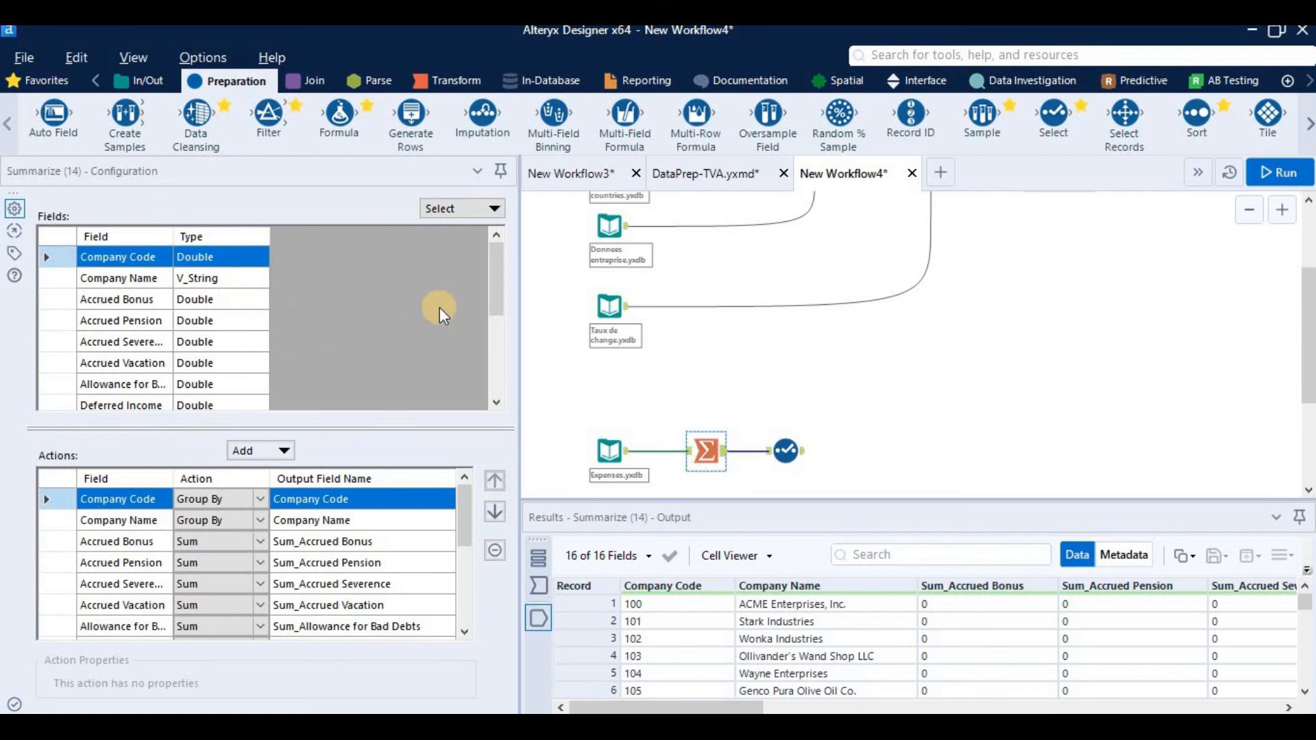
click(460, 212)
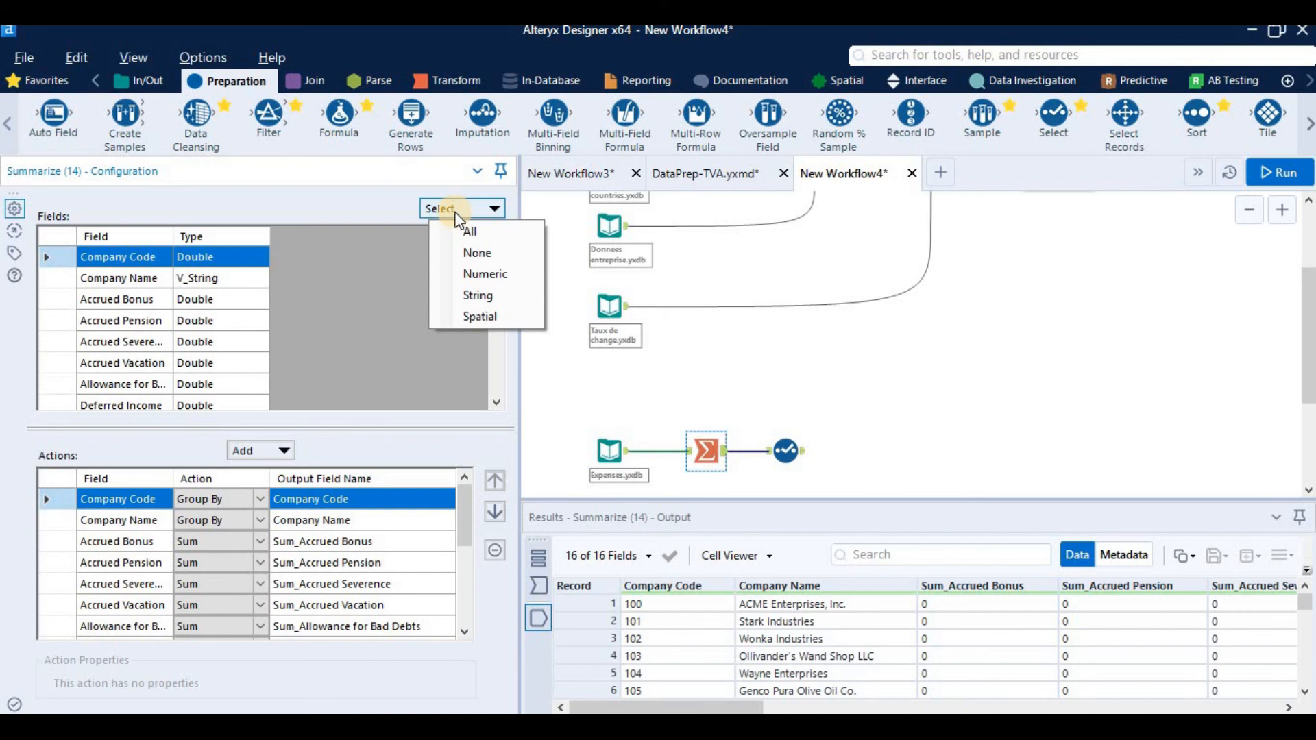
click(242, 305)
scroll(371, 363, down, 3)
scroll(372, 363, up, 3)
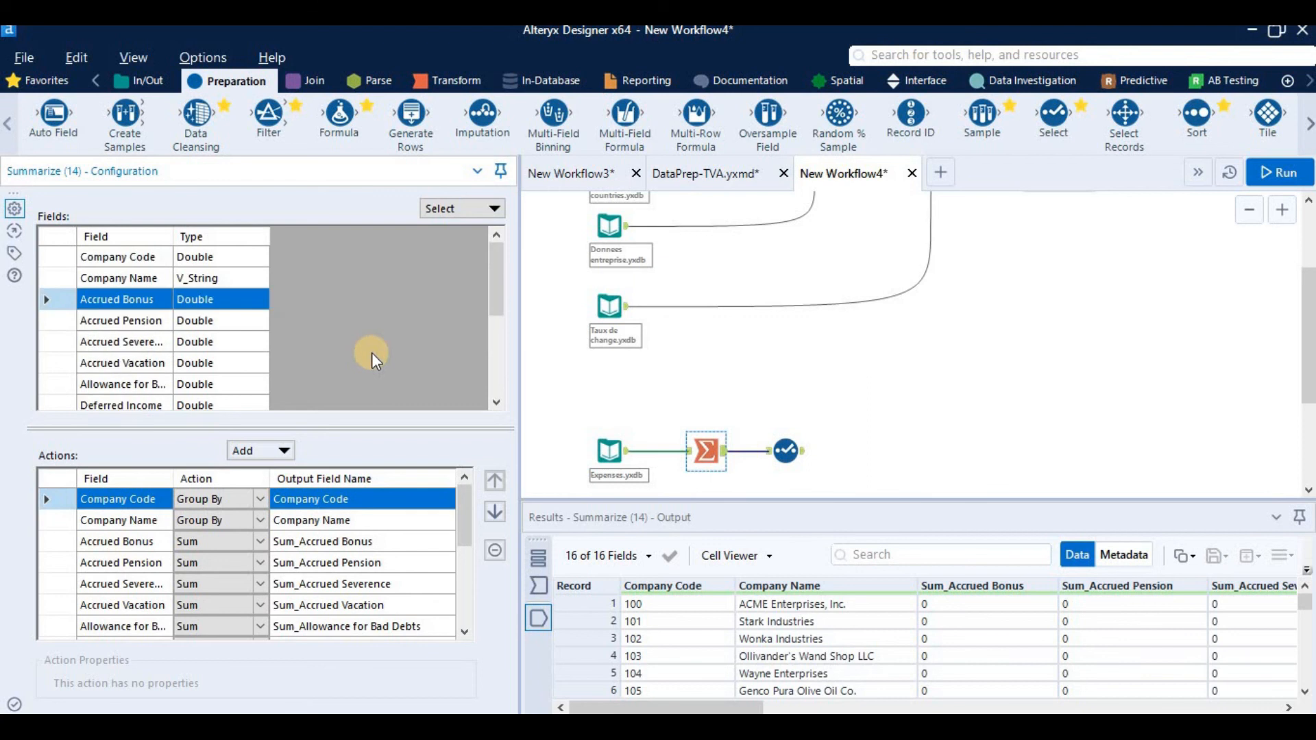
click(459, 209)
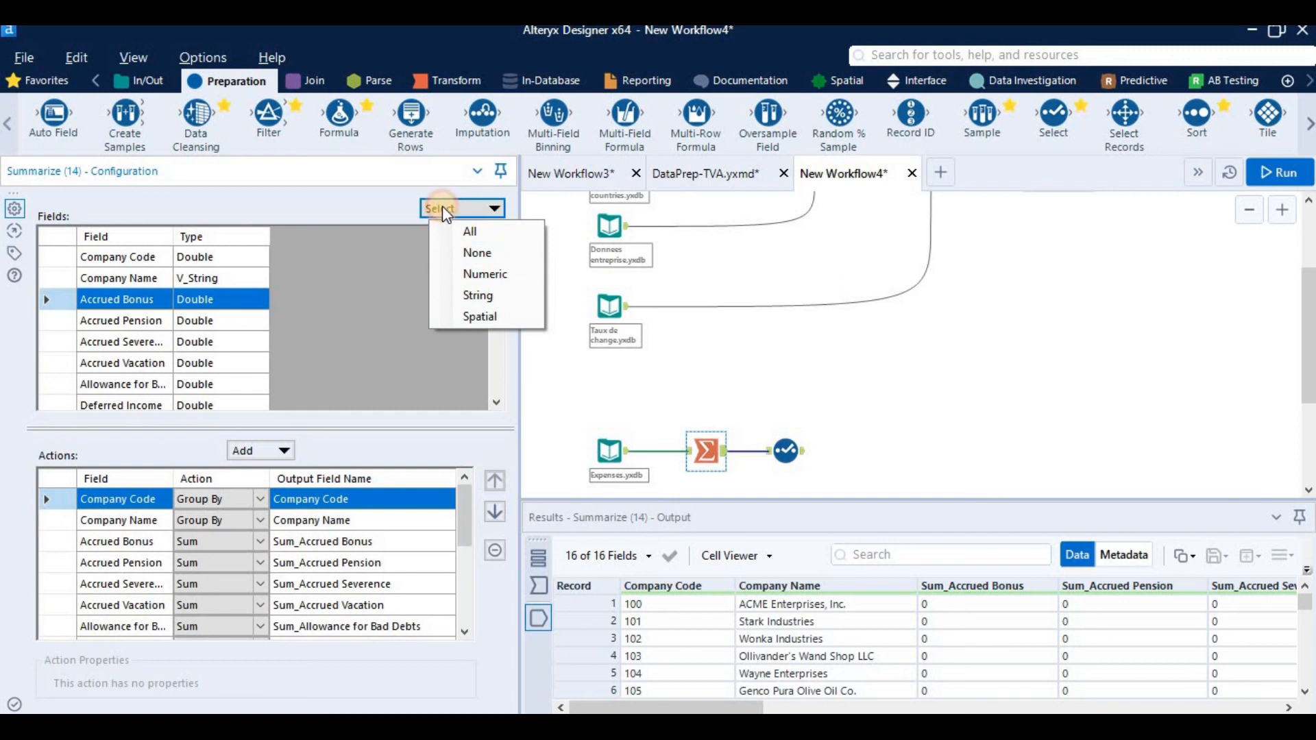
click(477, 524)
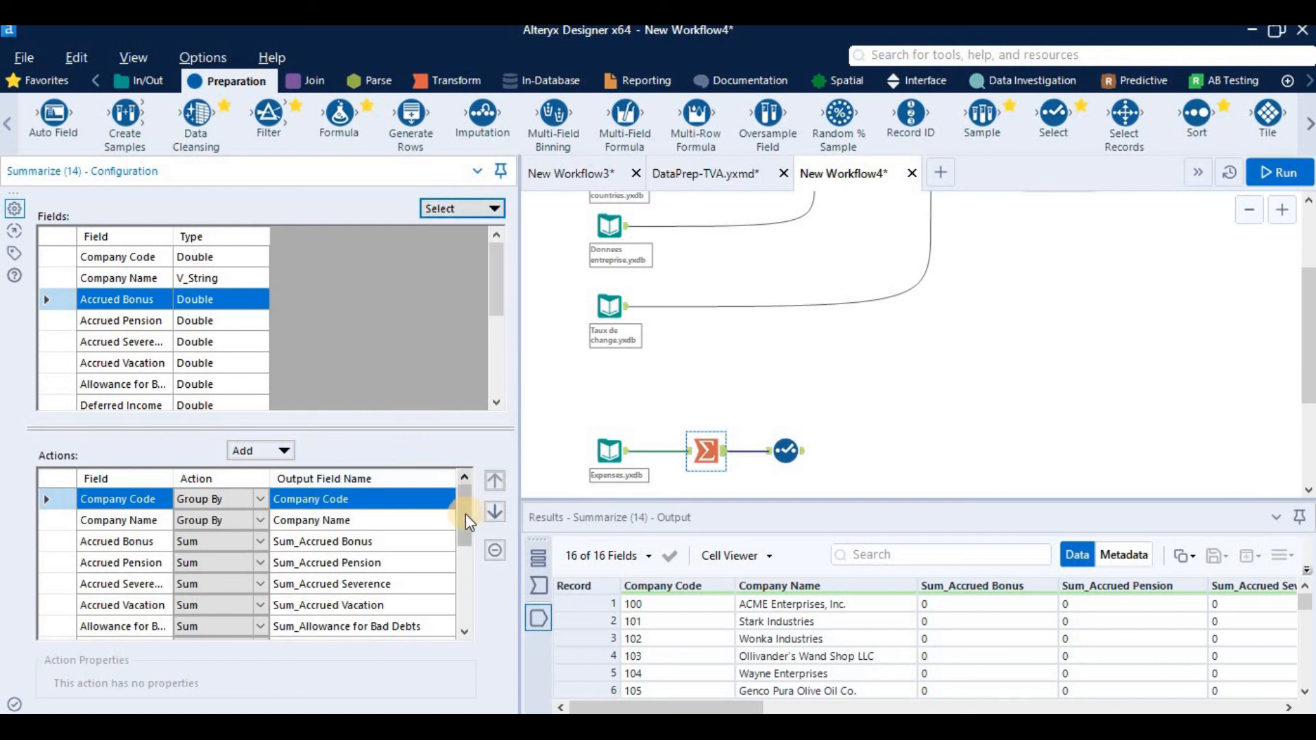
Step: Go through the Summarize tool's configured actions from Company Code down to Rent Smoothing
click(463, 603)
click(466, 476)
drag(468, 473, 465, 470)
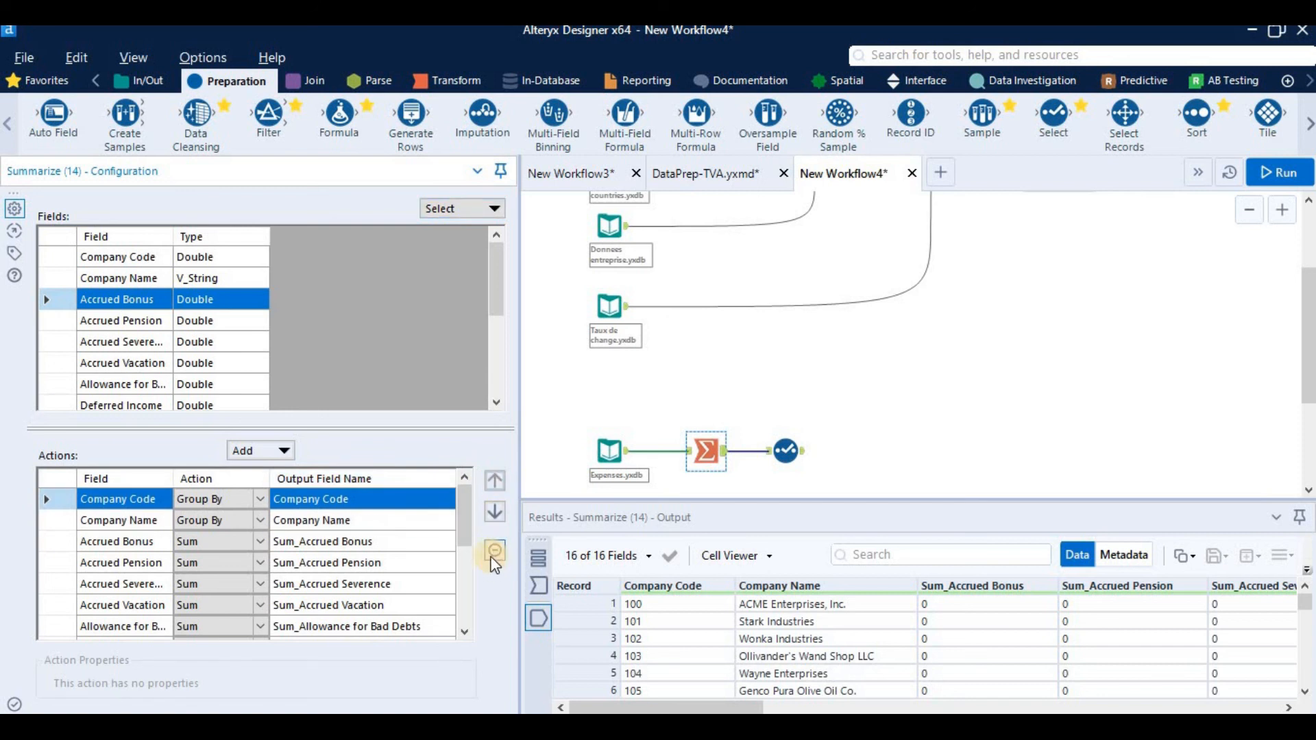
scroll(452, 597, down, 3)
click(405, 626)
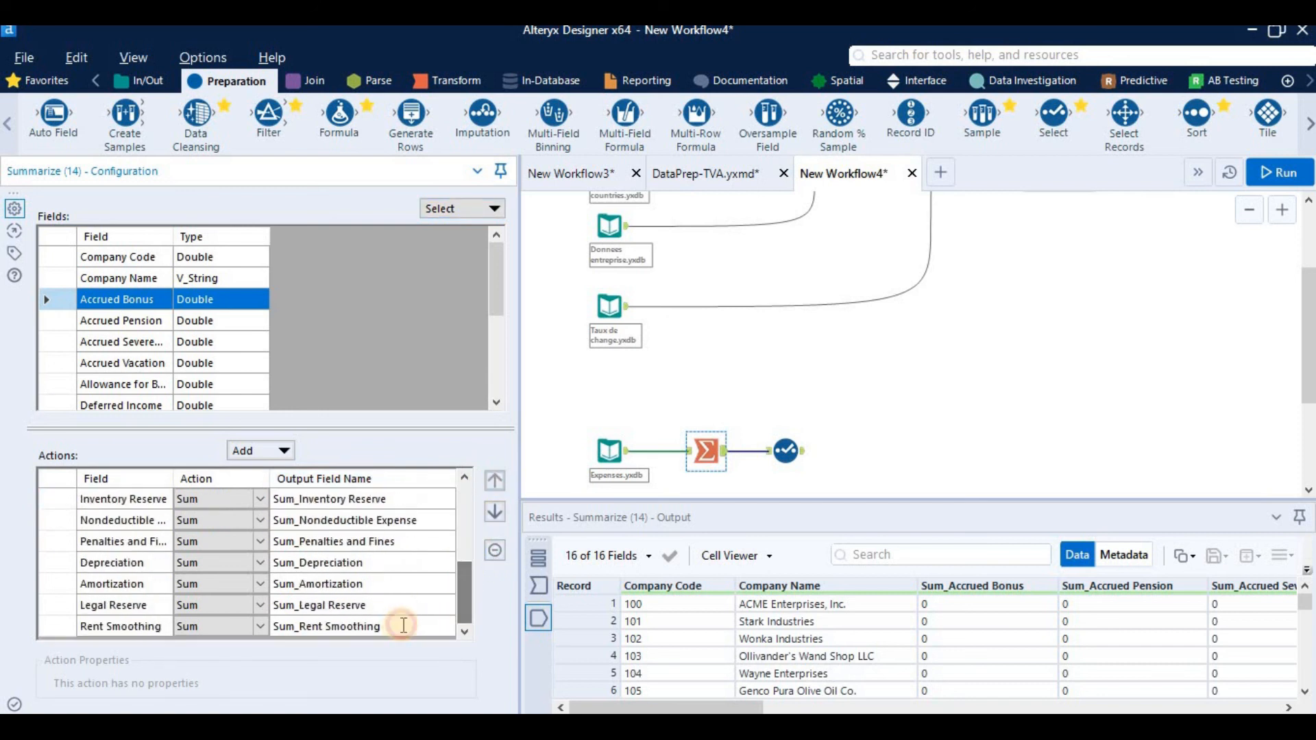